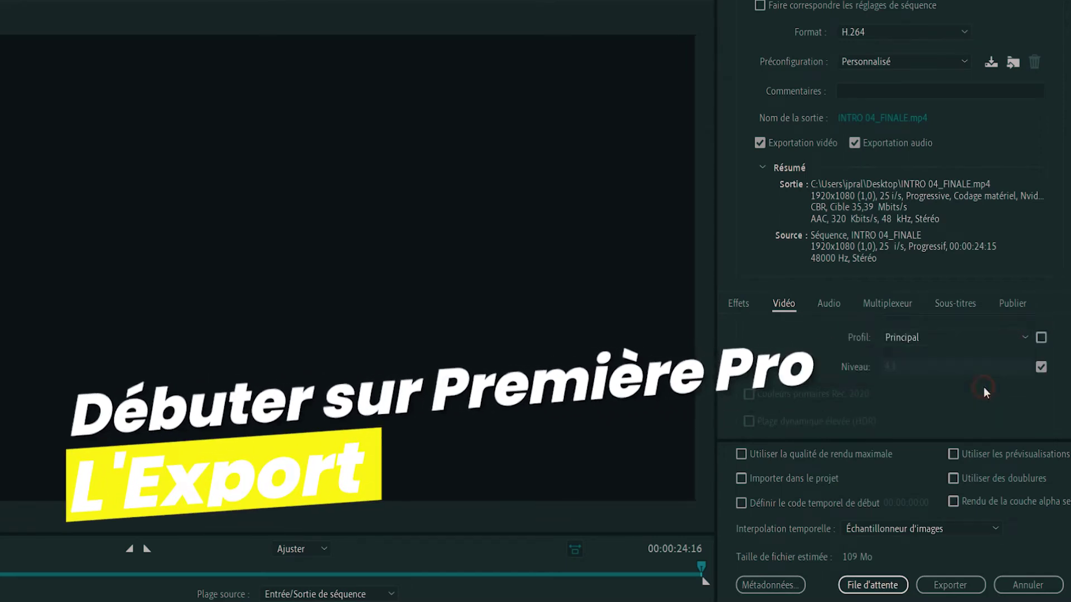
Step: Switch the video Profil to Supérieur and unlink the Niveau setting from the source
{"action": "key", "text": "Down"}
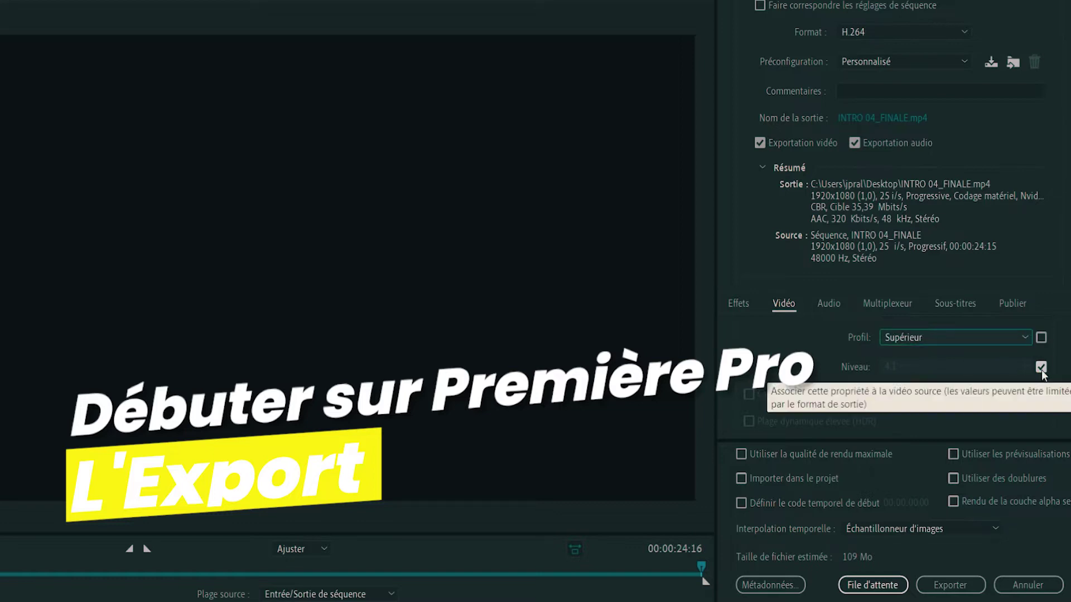
{"action": "left_click", "coordinate": [1040, 368]}
{"action": "left_click", "coordinate": [1009, 368]}
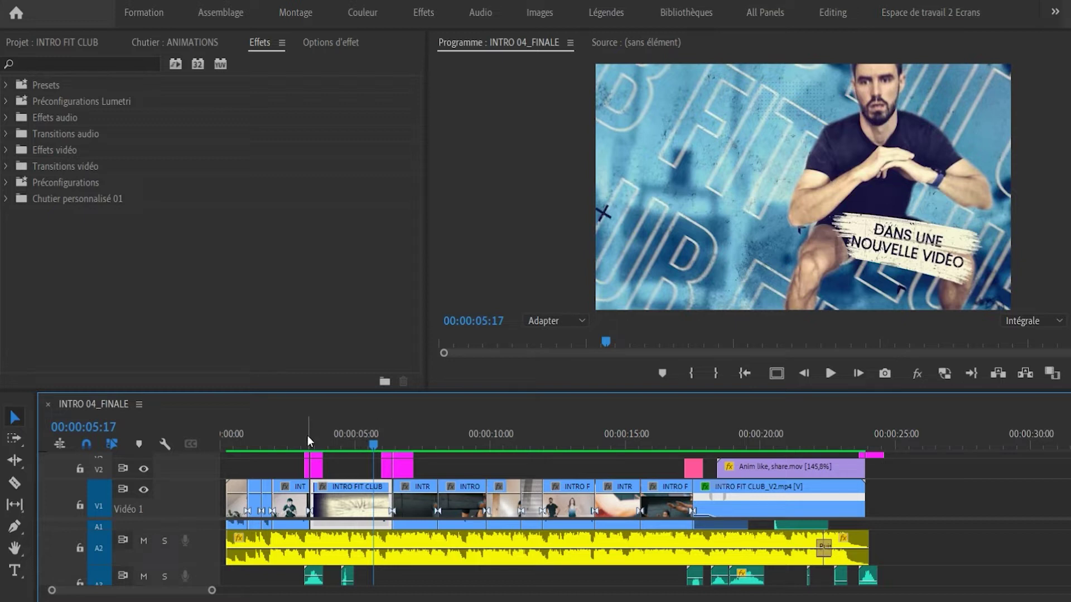
Step: Mark the sequence work range from the start to 00:00:24:15 with in and out points
{"action": "left_click_drag", "start_coordinate": [246, 452], "coordinate": [163, 443]}
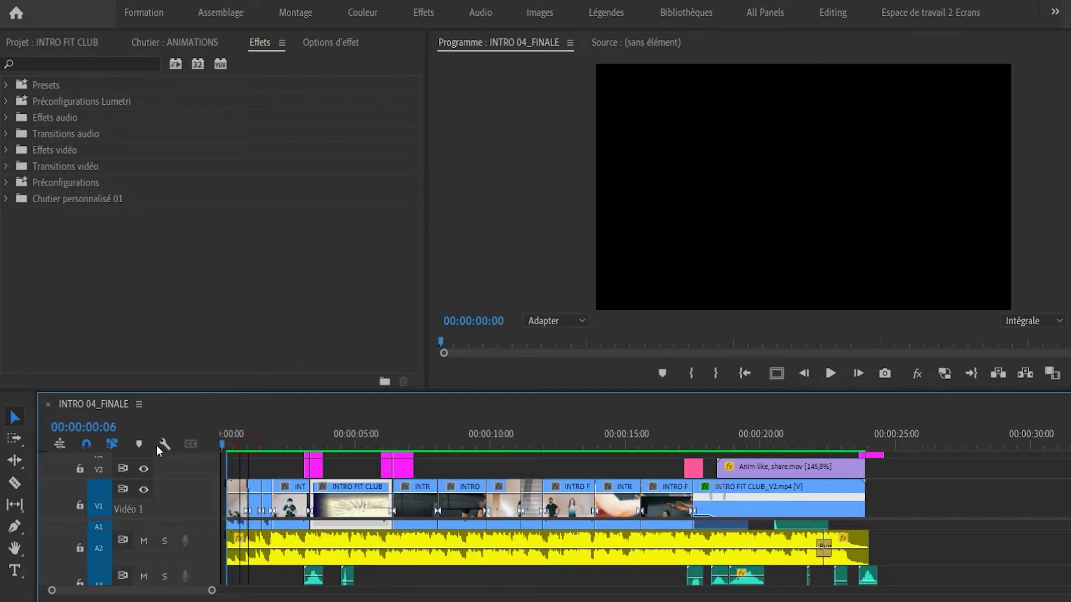
{"action": "left_click", "coordinate": [885, 432]}
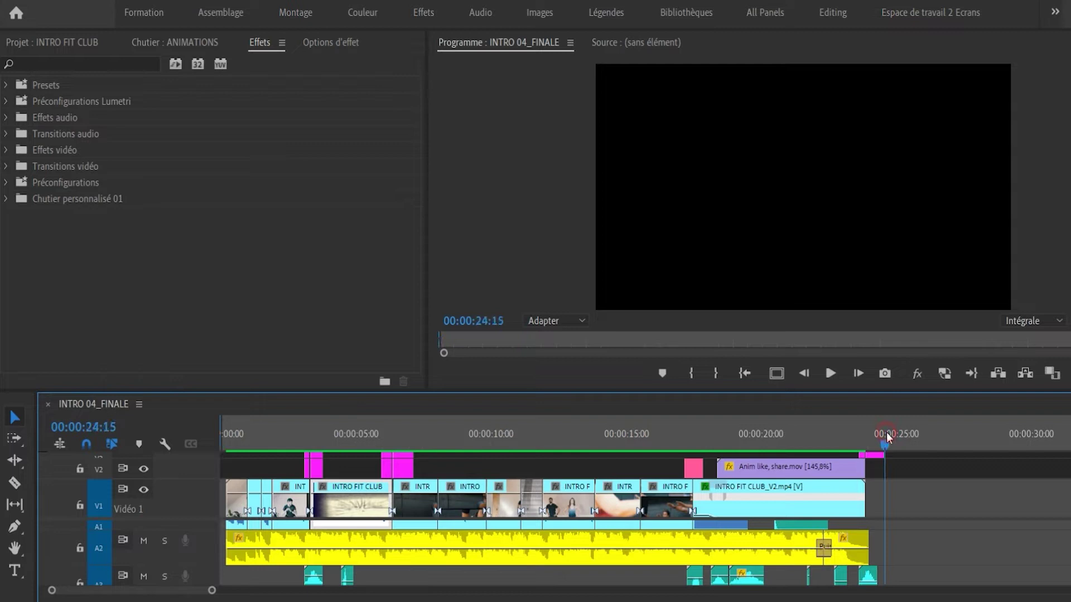
{"action": "key", "text": "i"}
{"action": "key", "text": "o"}
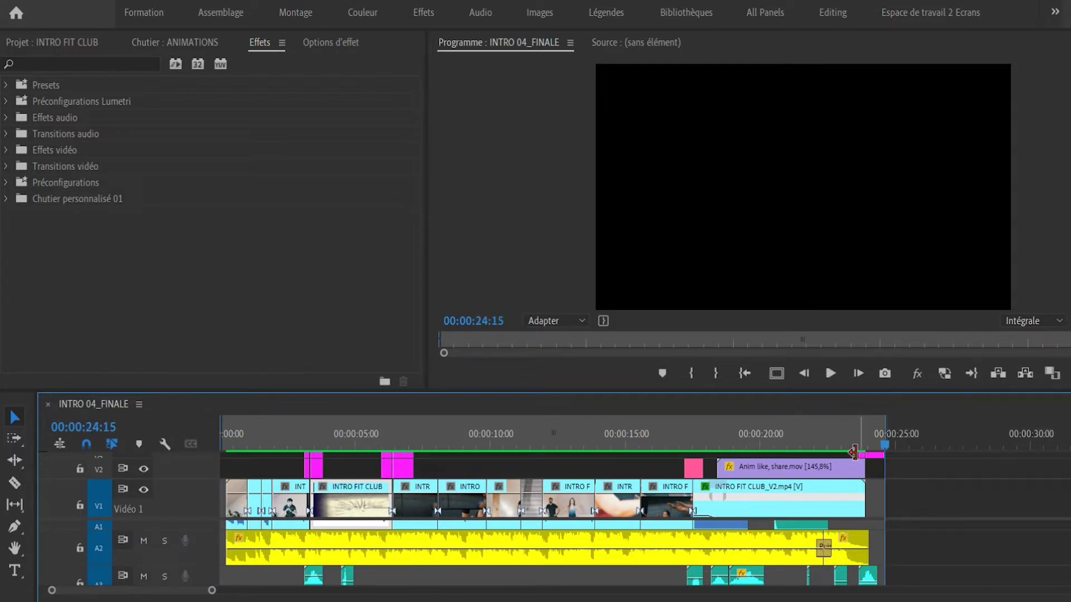
Step: Move the small pink V2 clip past the range end, near 00:00:31
{"action": "scroll", "coordinate": [779, 502], "scroll_direction": "up", "scroll_amount": 1}
{"action": "scroll", "coordinate": [779, 501], "scroll_direction": "up", "scroll_amount": 1}
{"action": "left_click_drag", "start_coordinate": [694, 491], "coordinate": [1046, 497]}
Step: Move the stray pink clip onto V1 near 00:00:41 and trim it to minimum length
{"action": "key", "text": "minus"}
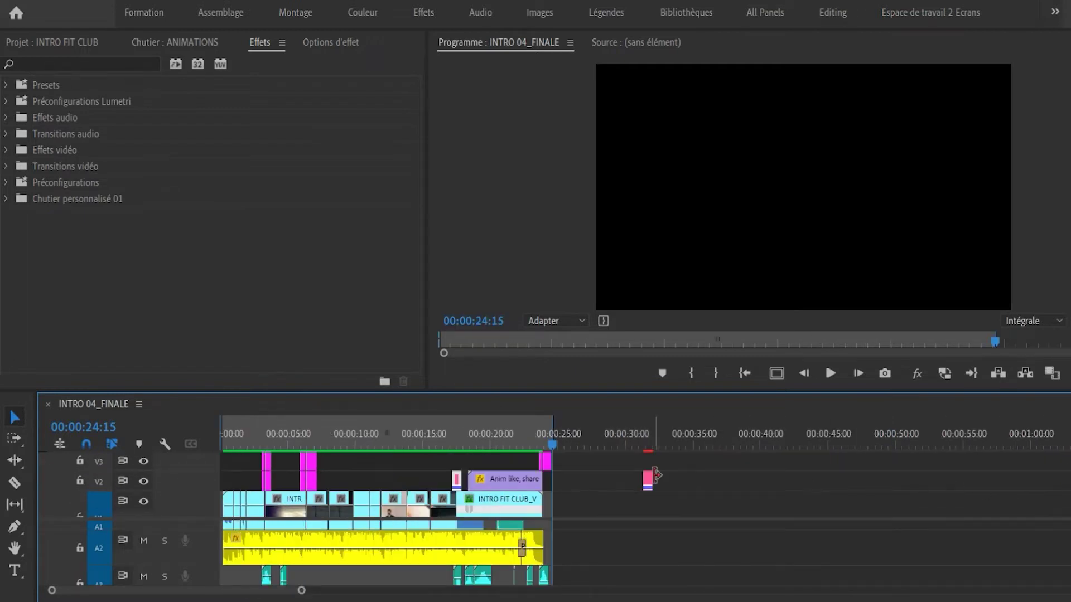
{"action": "left_click_drag", "start_coordinate": [647, 486], "coordinate": [791, 505]}
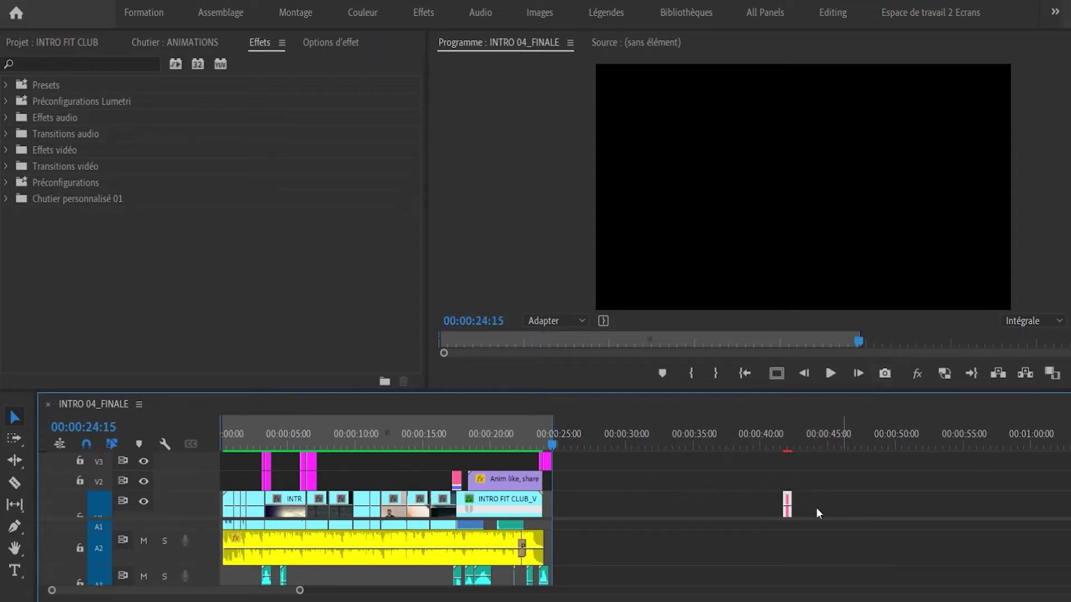
{"action": "left_click_drag", "start_coordinate": [797, 500], "coordinate": [786, 500]}
{"action": "left_click", "coordinate": [785, 439]}
{"action": "key", "text": "="}
{"action": "key", "text": "="}
{"action": "key", "text": "="}
{"action": "key", "text": "="}
{"action": "mouse_move", "coordinate": [701, 505]}
{"action": "left_mouse_down"}
{"action": "mouse_move", "coordinate": [672, 508]}
{"action": "mouse_move", "coordinate": [632, 479]}
{"action": "left_mouse_up"}
Step: Select the empty gap before the leftover clip, with the playhead at 00:00:39:15
{"action": "key", "text": "minus"}
{"action": "key", "text": "minus"}
{"action": "key", "text": "minus"}
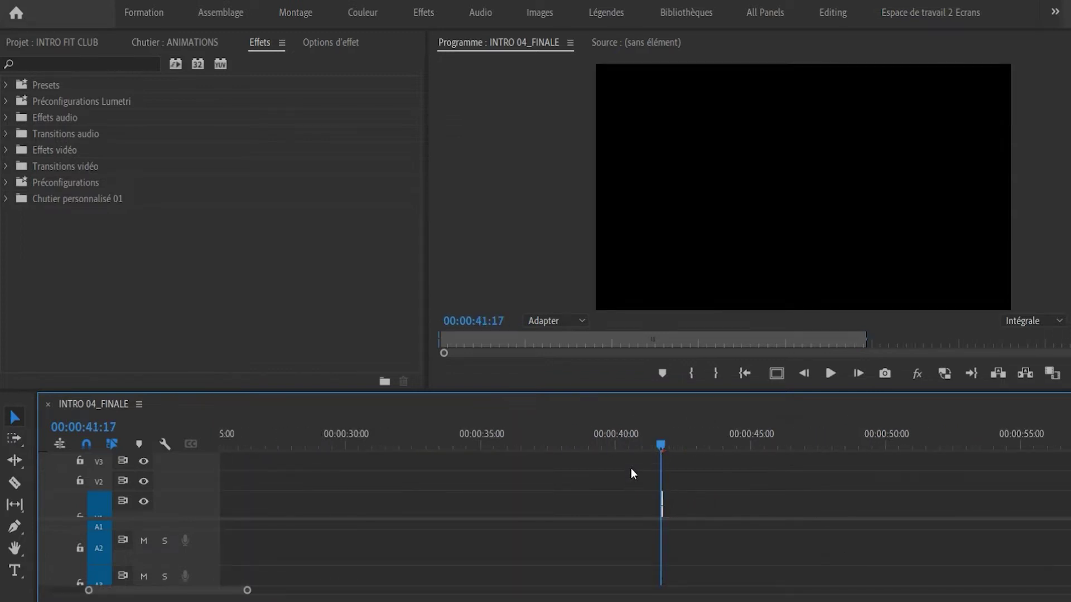
{"action": "scroll", "coordinate": [441, 455], "scroll_direction": "up", "scroll_amount": 3}
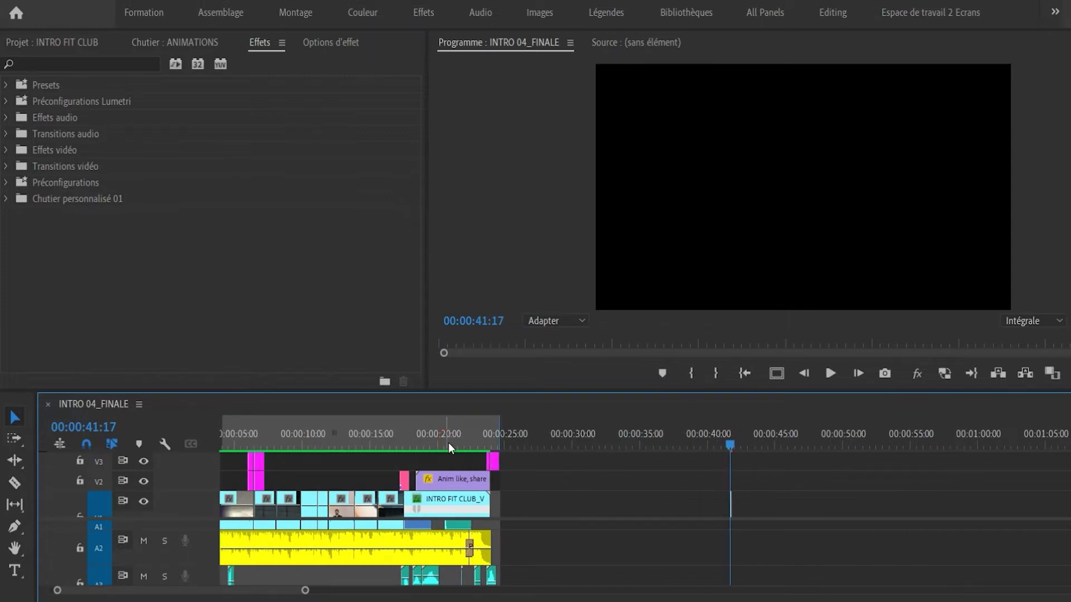
{"action": "left_click_drag", "start_coordinate": [428, 435], "coordinate": [555, 433]}
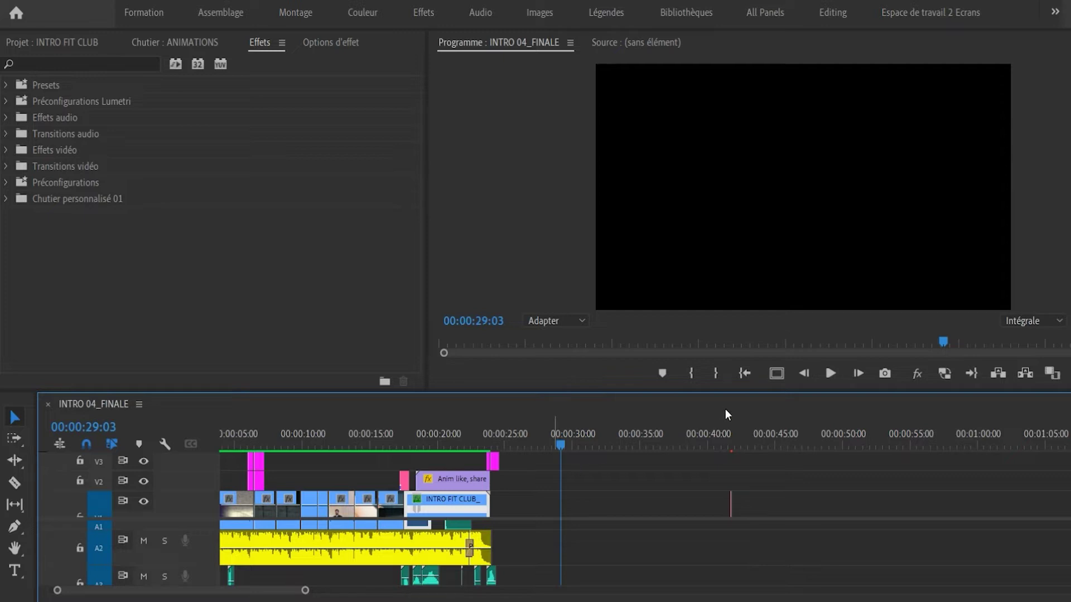
{"action": "left_click", "coordinate": [712, 505]}
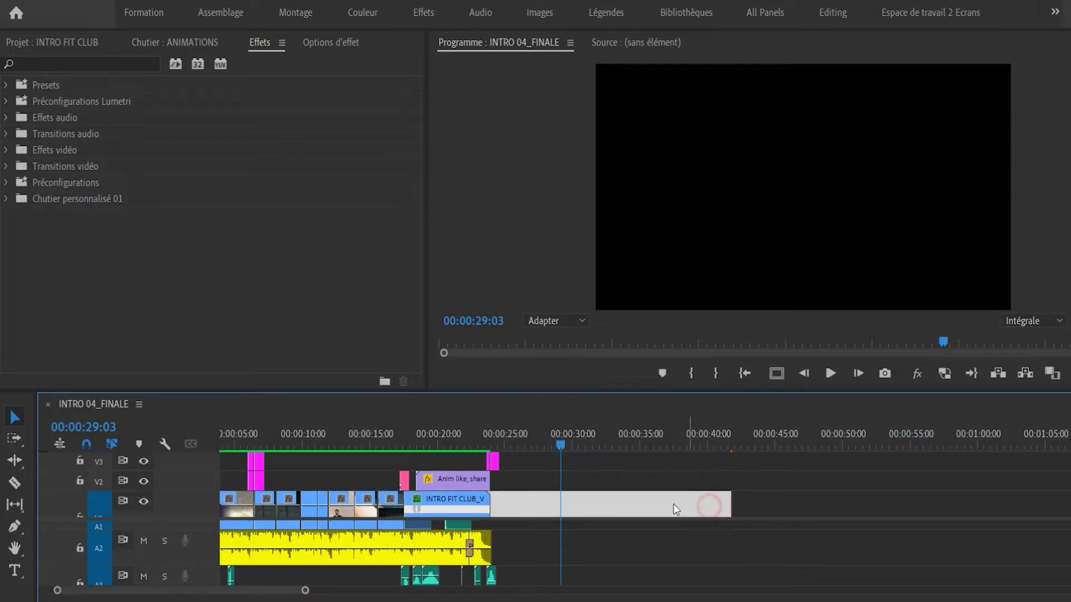
{"action": "mouse_move", "coordinate": [499, 436]}
{"action": "left_mouse_down"}
{"action": "mouse_move", "coordinate": [707, 436]}
{"action": "mouse_move", "coordinate": [701, 447]}
{"action": "left_mouse_up"}
{"action": "key", "text": "Home"}
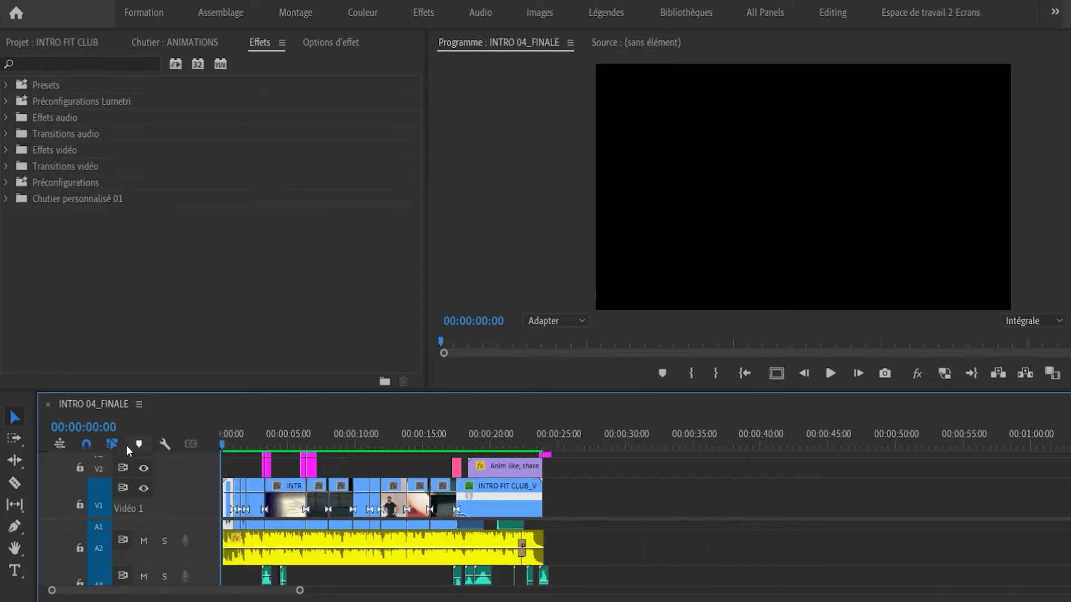
{"action": "left_click", "coordinate": [554, 440]}
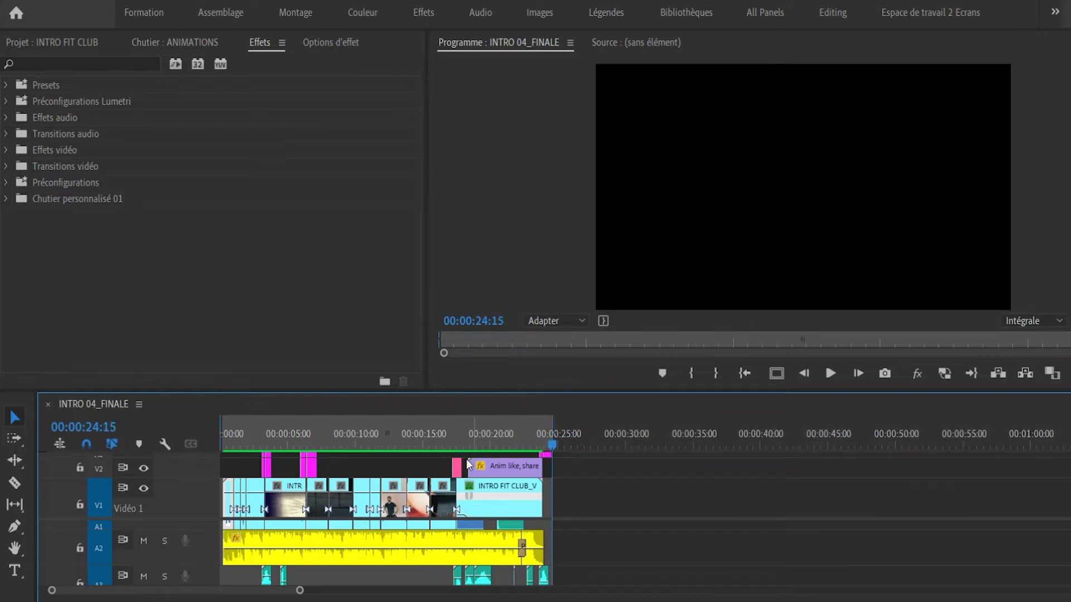
{"action": "key", "text": "="}
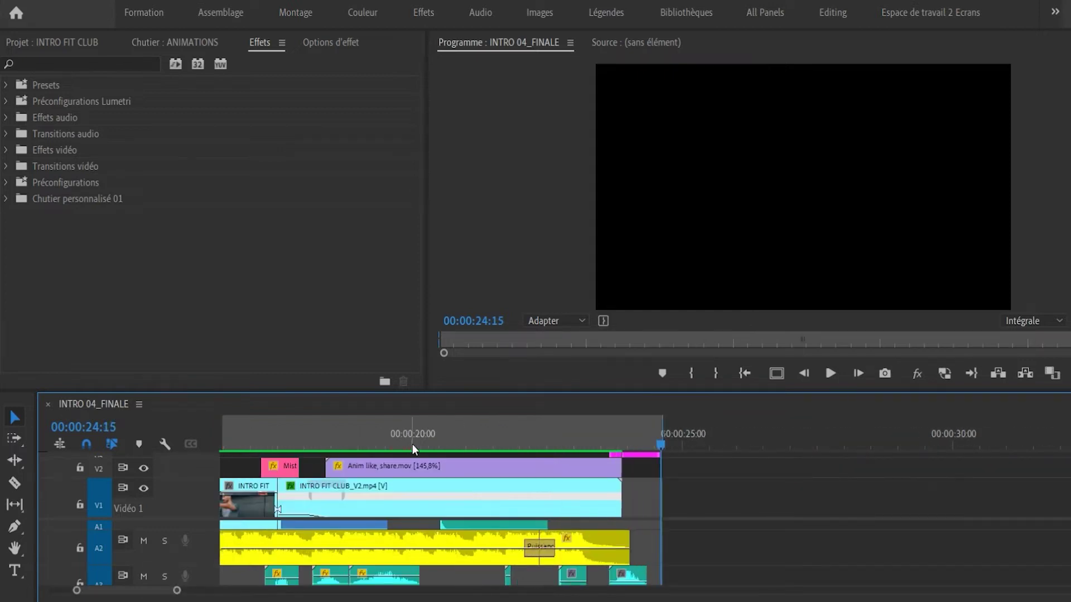
{"action": "key", "text": "minus"}
{"action": "key", "text": "ctrl+m"}
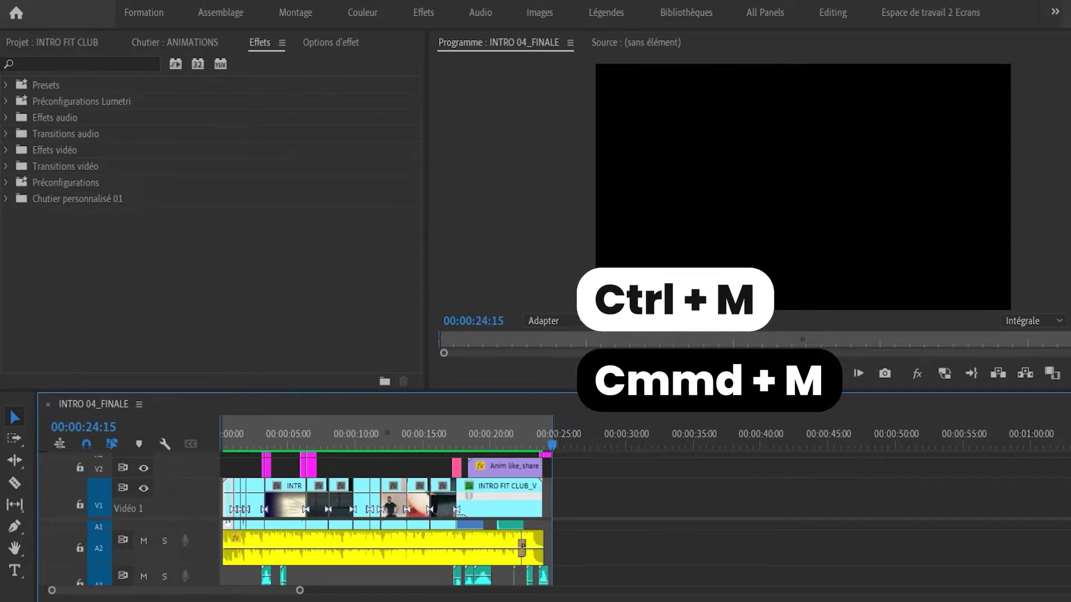
Step: Open File > Exportation > Média… to export INTRO 04_FINALE as H.264 INTRO 04_FINALE.mp4
{"action": "left_click", "coordinate": [10, 3]}
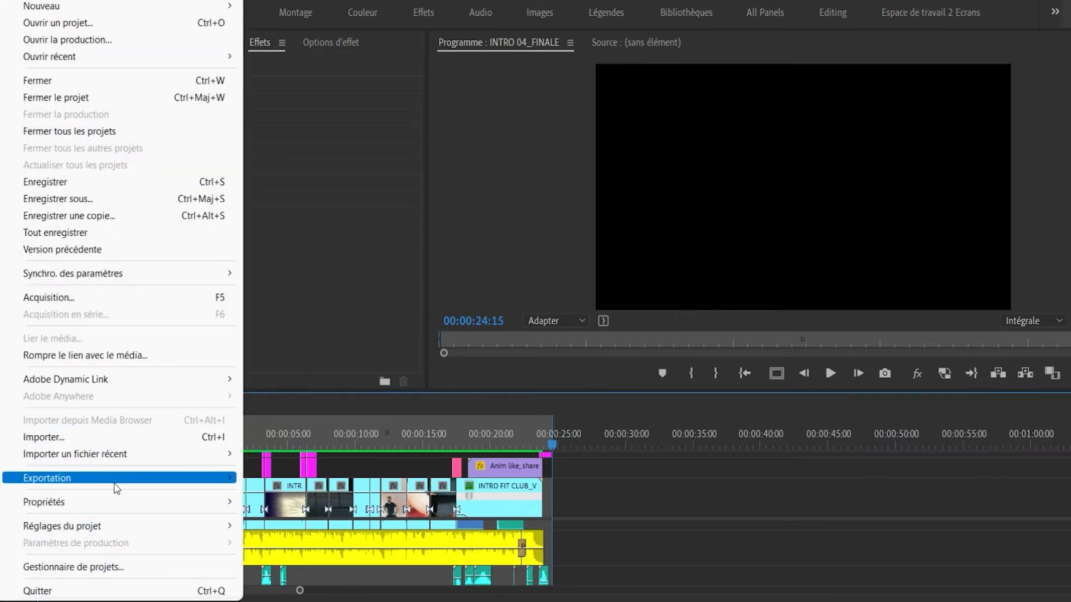
{"action": "mouse_move", "coordinate": [166, 485]}
{"action": "left_click", "coordinate": [289, 483]}
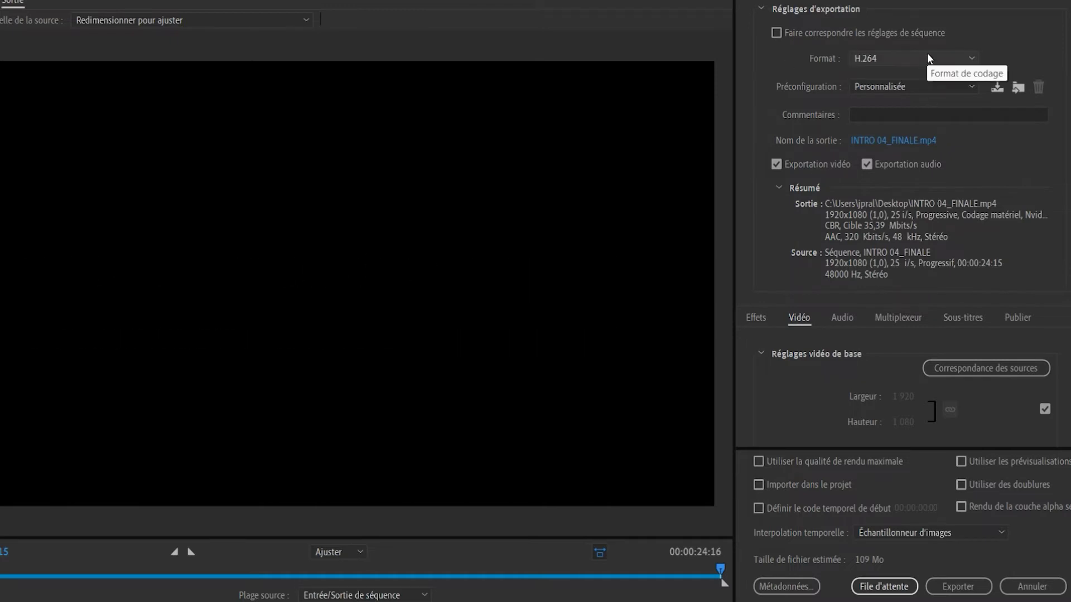
{"action": "left_click", "coordinate": [906, 56]}
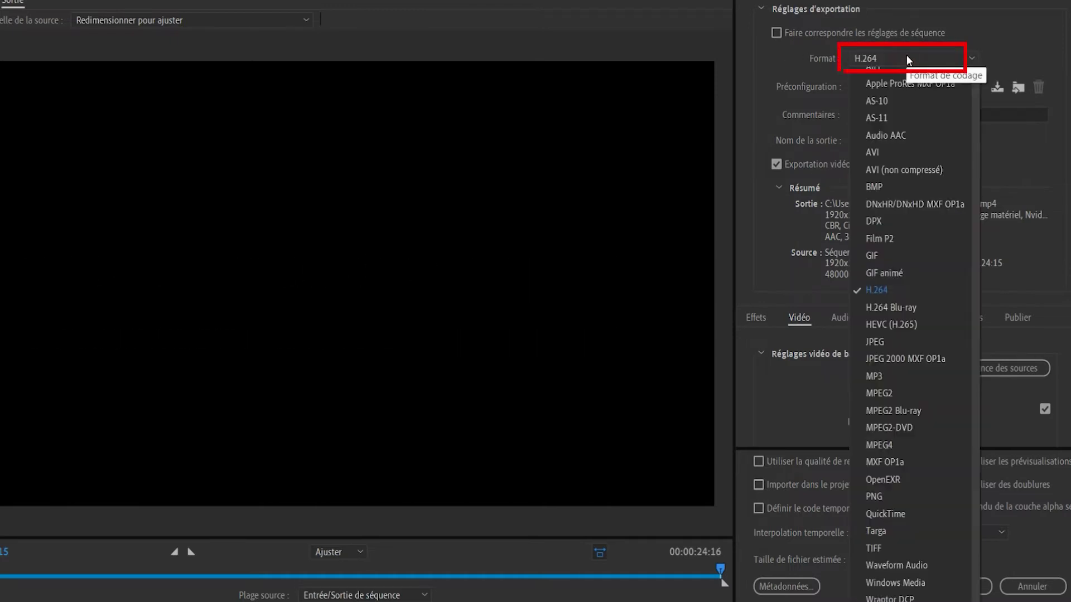
{"action": "left_click", "coordinate": [909, 292]}
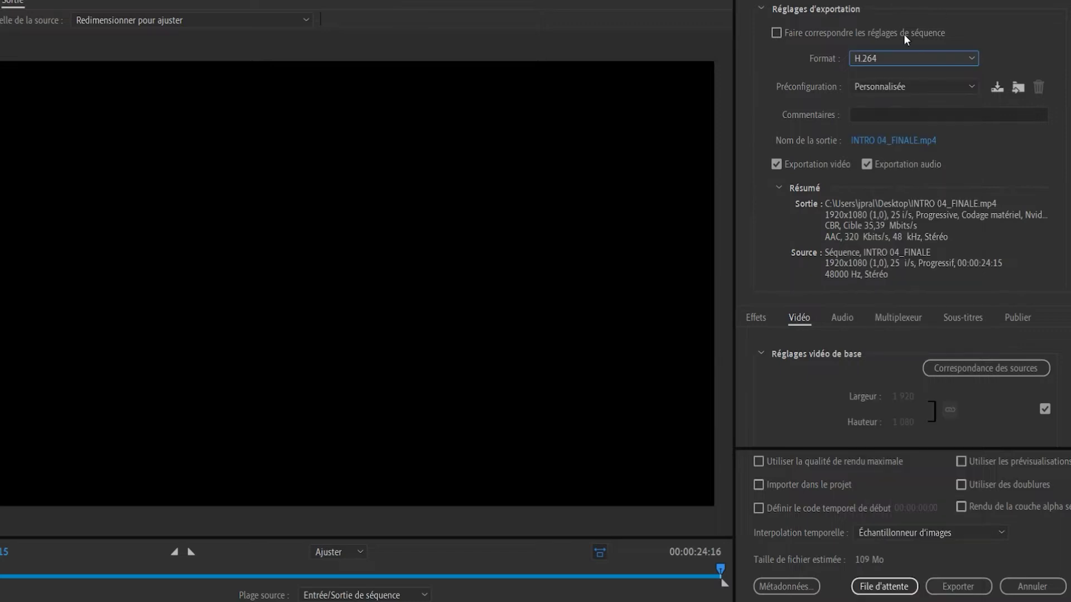
{"action": "left_click", "coordinate": [895, 64]}
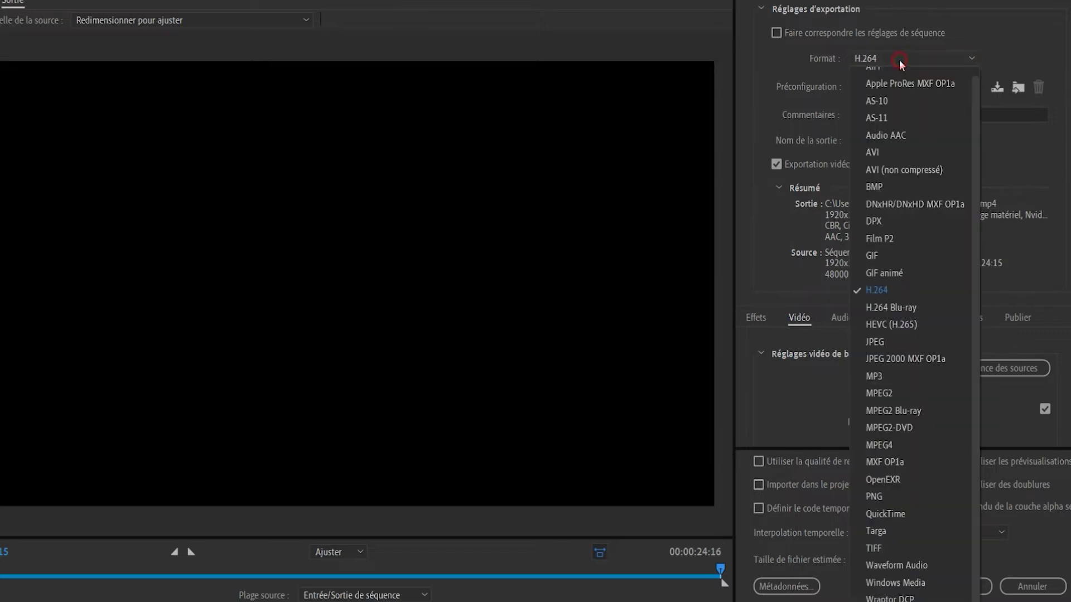
{"action": "left_click", "coordinate": [884, 287]}
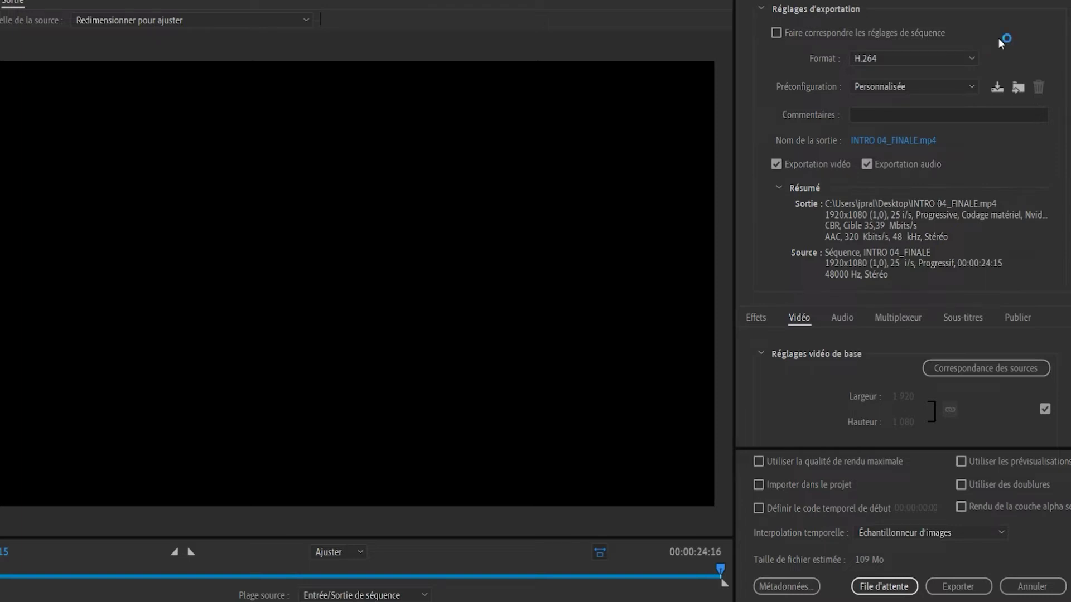
{"action": "left_click", "coordinate": [969, 82]}
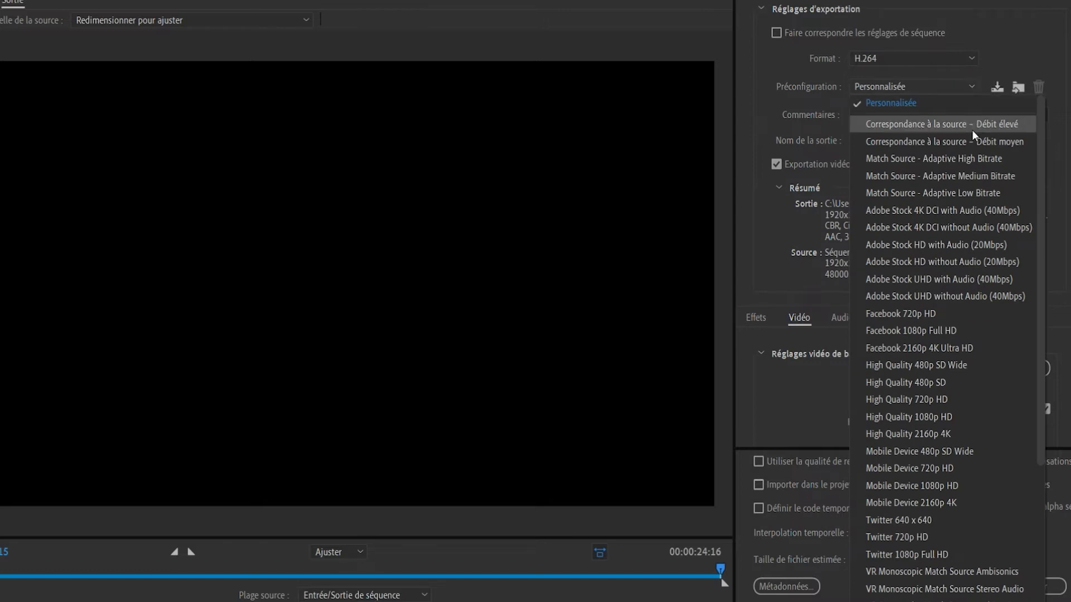
{"action": "scroll", "coordinate": [942, 402], "scroll_direction": "down", "scroll_amount": 4}
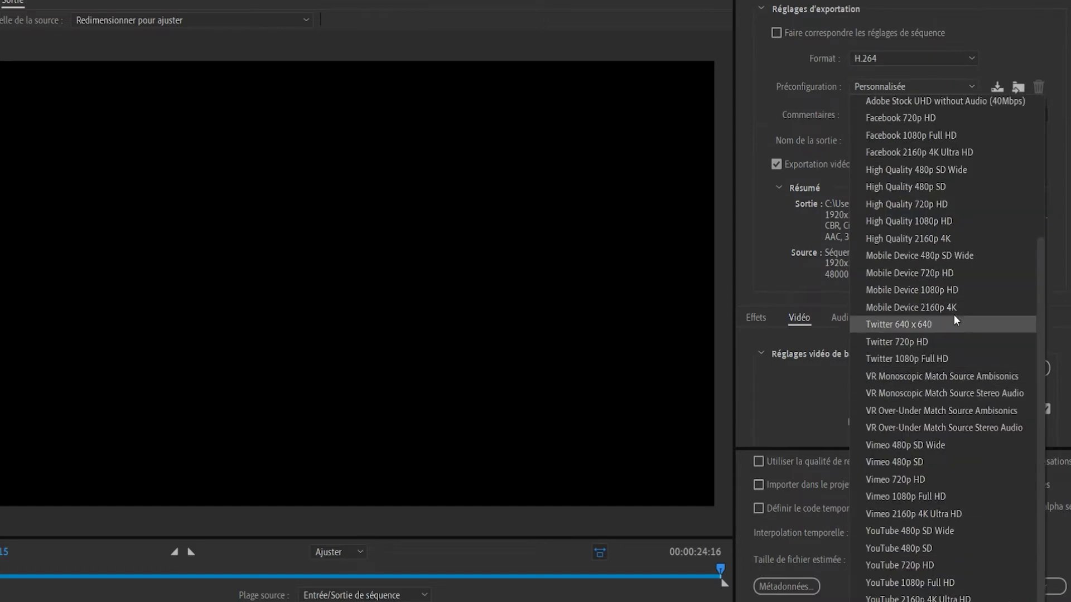
{"action": "scroll", "coordinate": [955, 310], "scroll_direction": "up", "scroll_amount": 4}
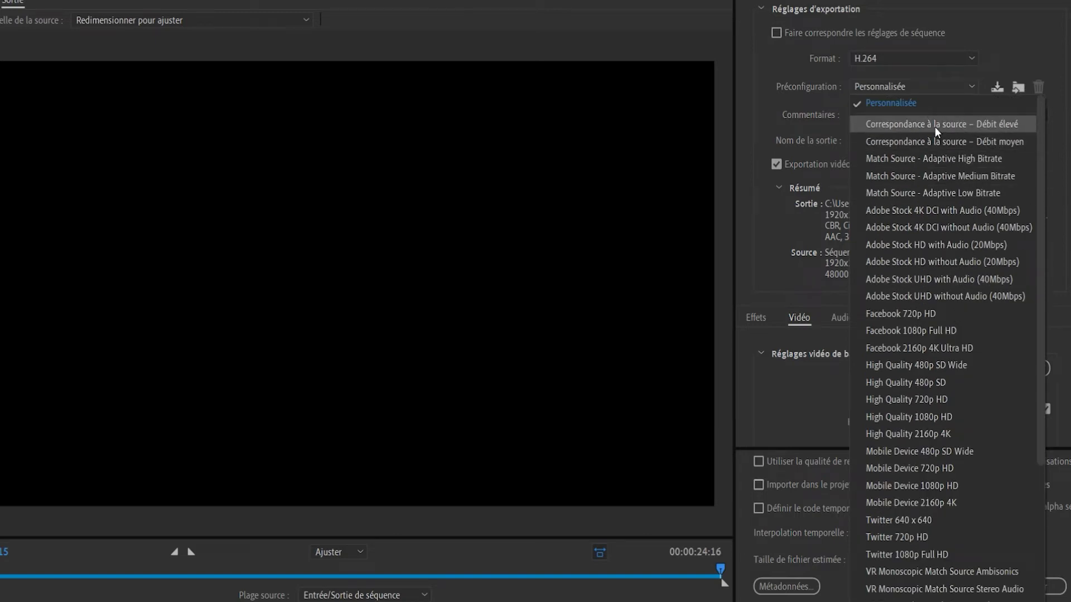
{"action": "left_click", "coordinate": [1027, 35]}
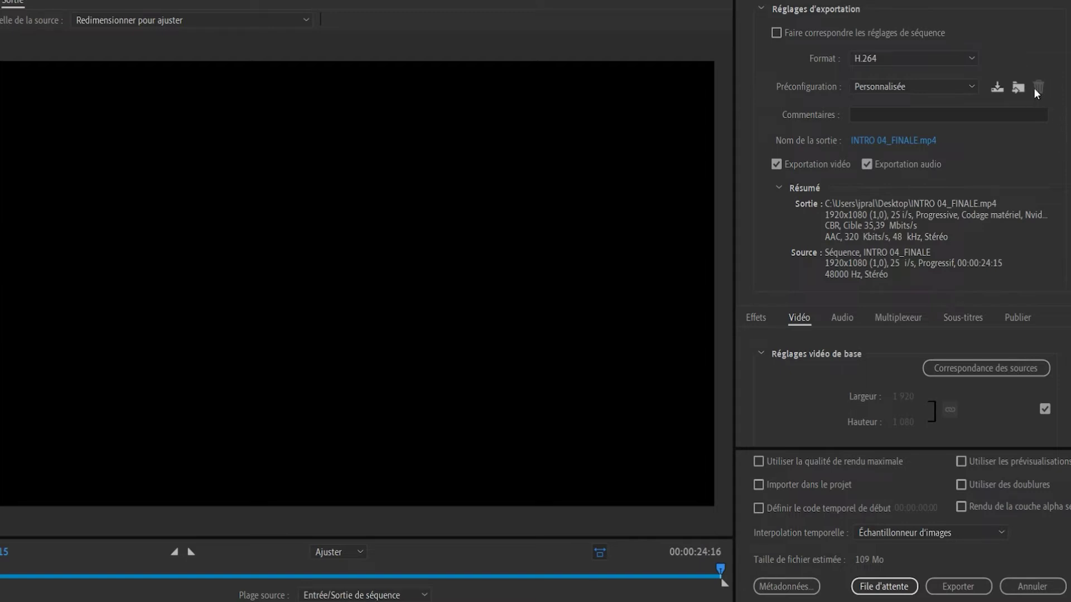
{"action": "left_click", "coordinate": [867, 141]}
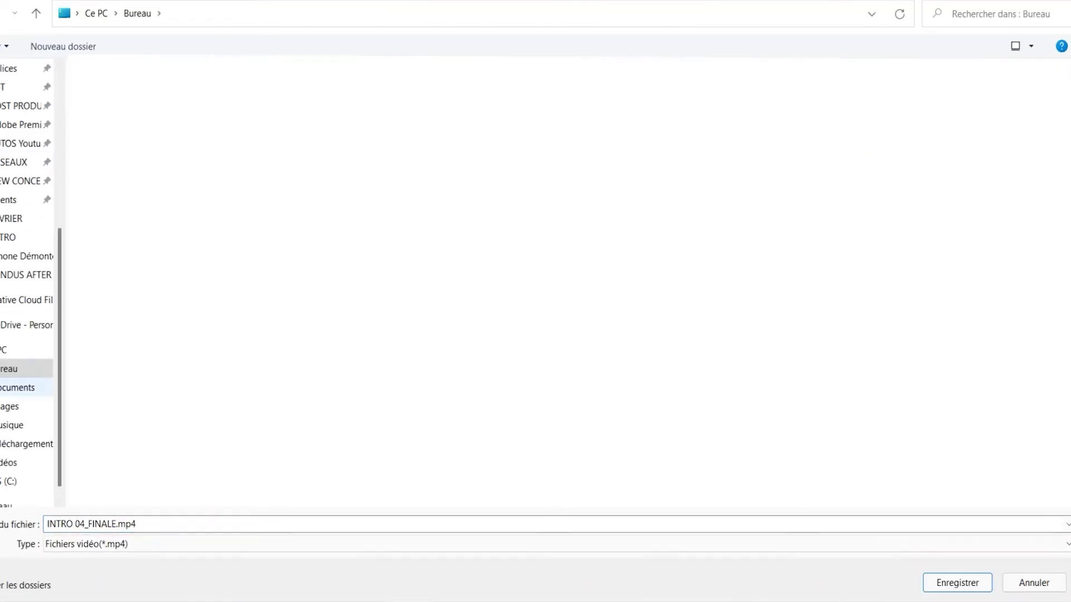
{"action": "left_click", "coordinate": [151, 524]}
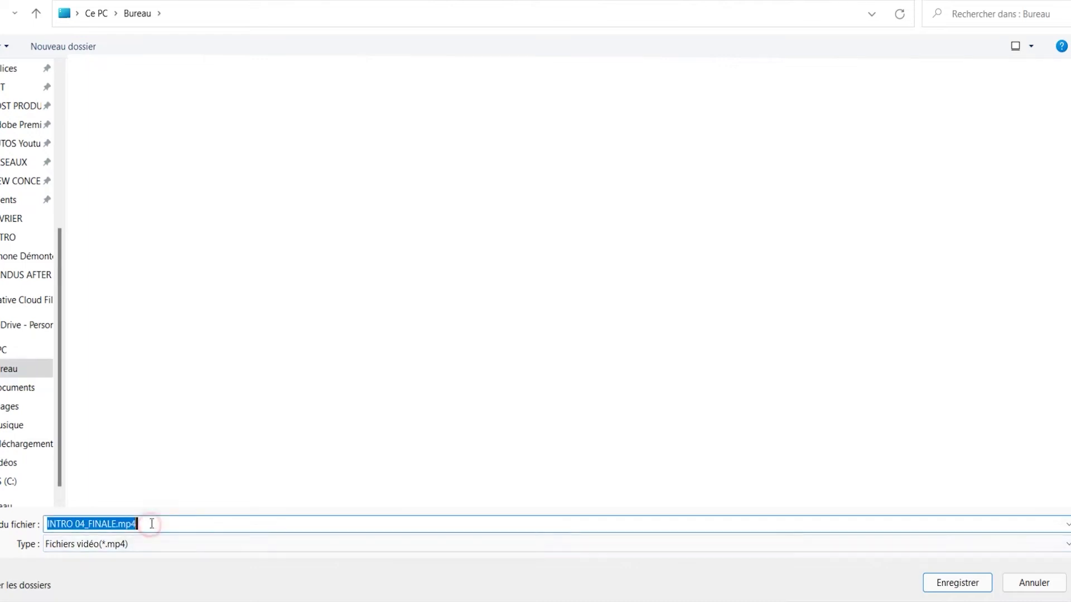
{"action": "left_click", "coordinate": [984, 583]}
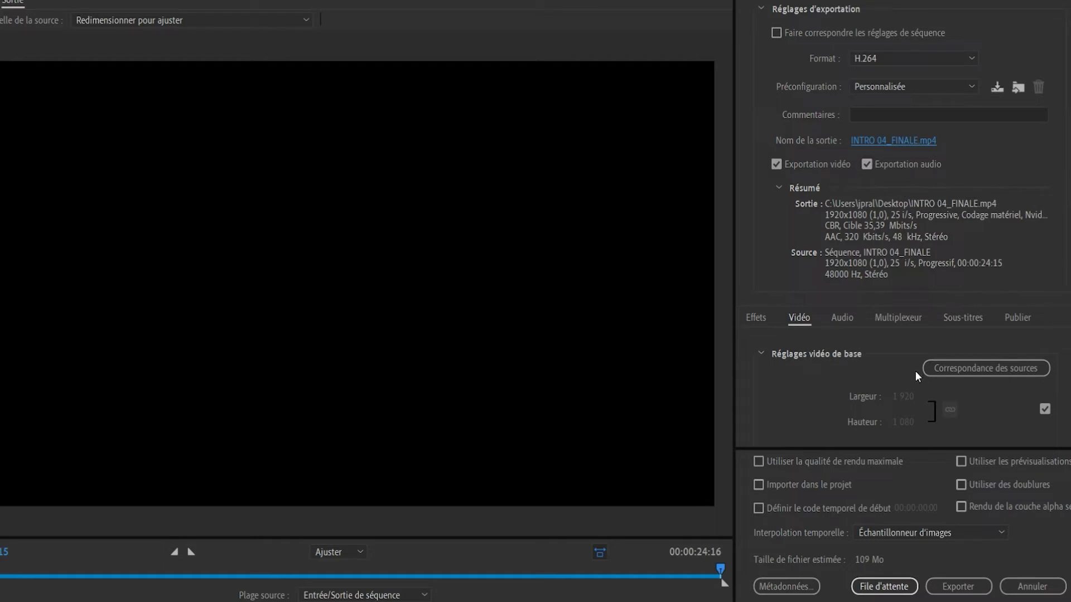
{"action": "left_click", "coordinate": [801, 316]}
{"action": "scroll", "coordinate": [978, 414], "scroll_direction": "down", "scroll_amount": 5}
{"action": "scroll", "coordinate": [1025, 365], "scroll_direction": "up", "scroll_amount": 1}
{"action": "scroll", "coordinate": [1025, 365], "scroll_direction": "up", "scroll_amount": 2}
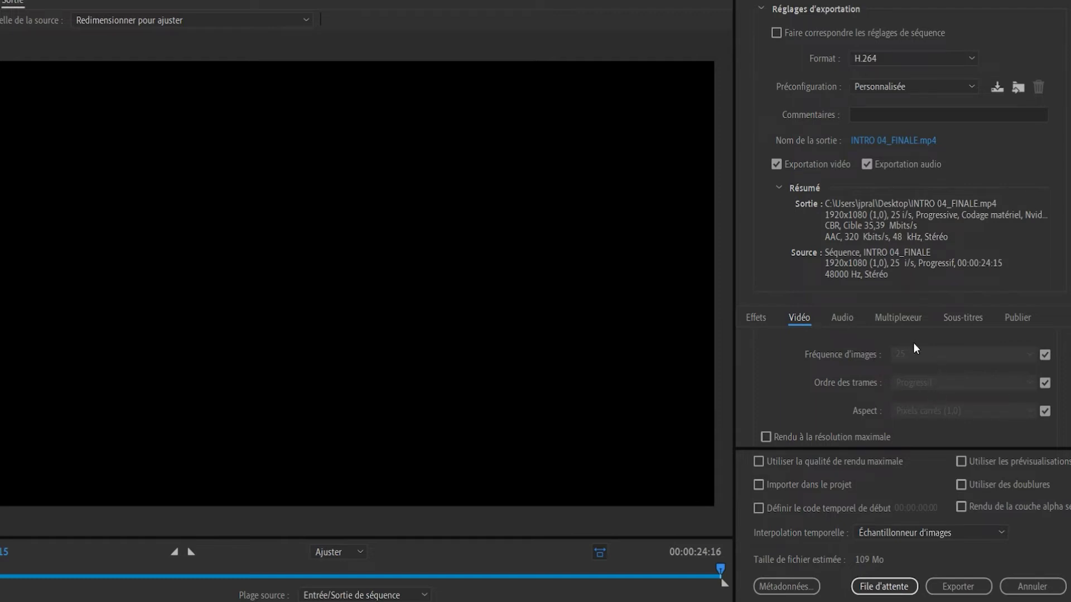
Step: Enable Rendu à la résolution maximale and keep Performances on Codage matériel
{"action": "scroll", "coordinate": [985, 393], "scroll_direction": "down", "scroll_amount": 1}
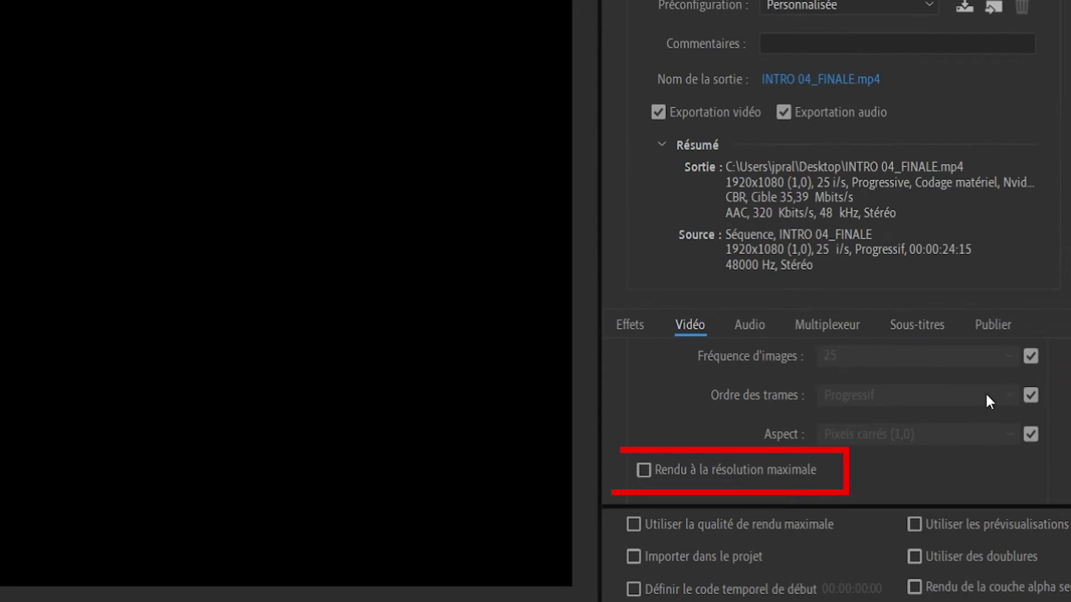
{"action": "left_click", "coordinate": [644, 470]}
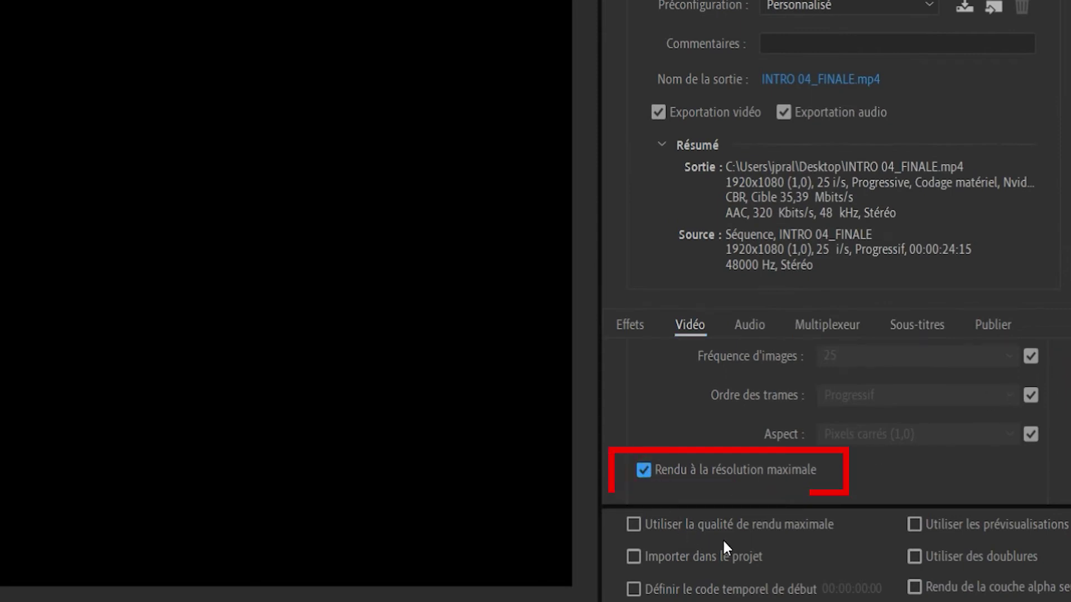
{"action": "scroll", "coordinate": [836, 424], "scroll_direction": "down", "scroll_amount": 3}
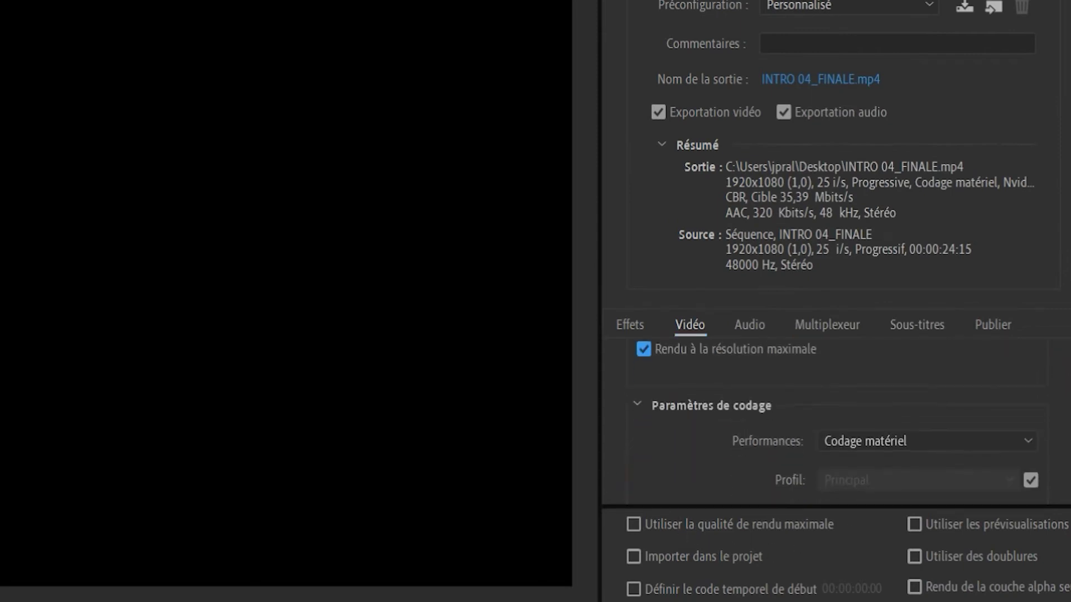
{"action": "scroll", "coordinate": [837, 424], "scroll_direction": "down", "scroll_amount": 2}
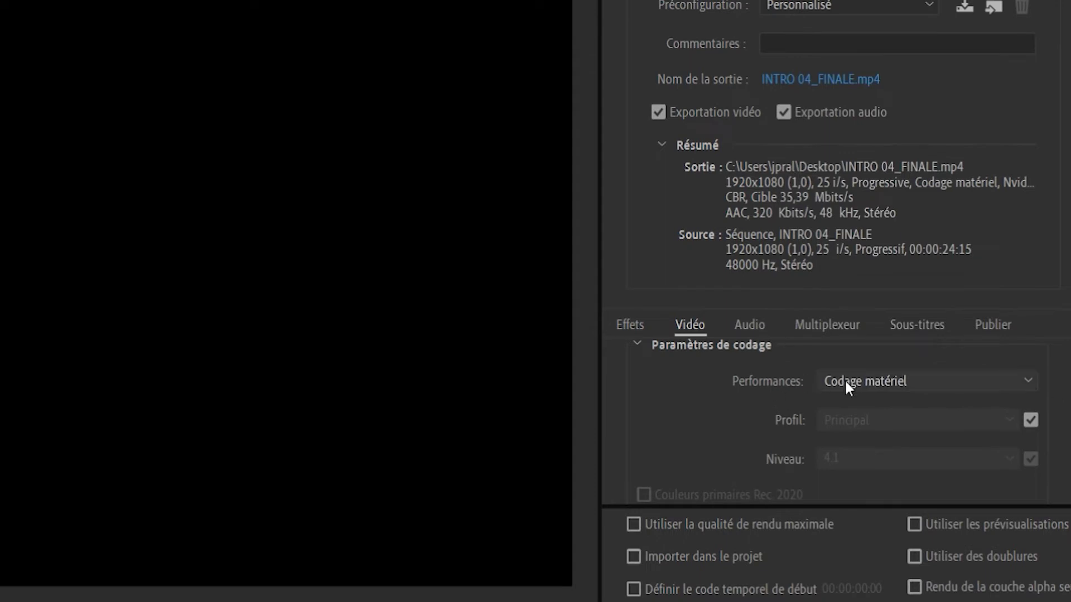
{"action": "left_click", "coordinate": [921, 386]}
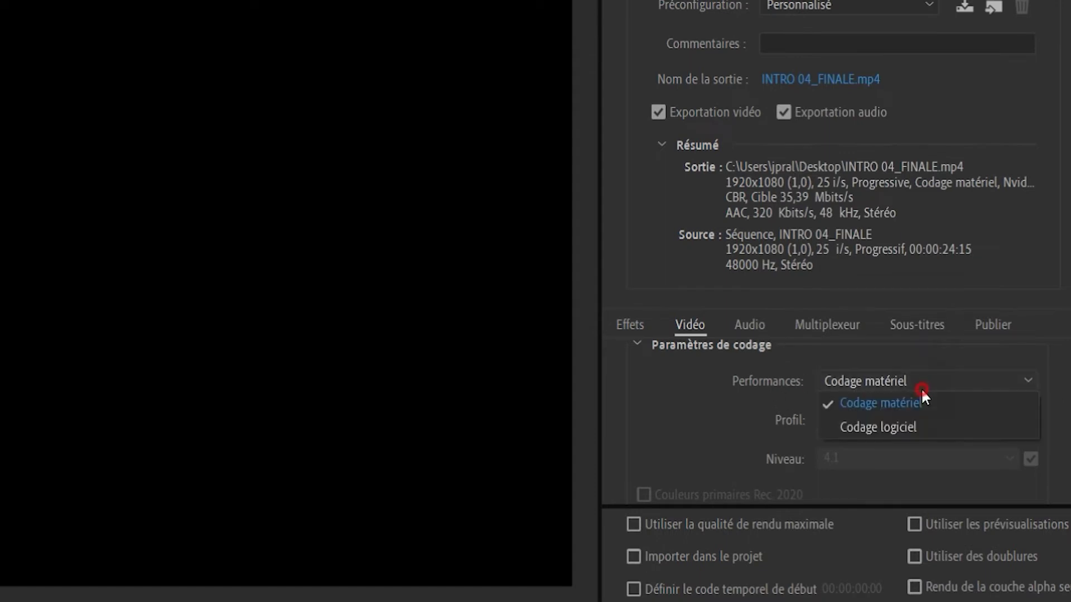
{"action": "left_click", "coordinate": [964, 403]}
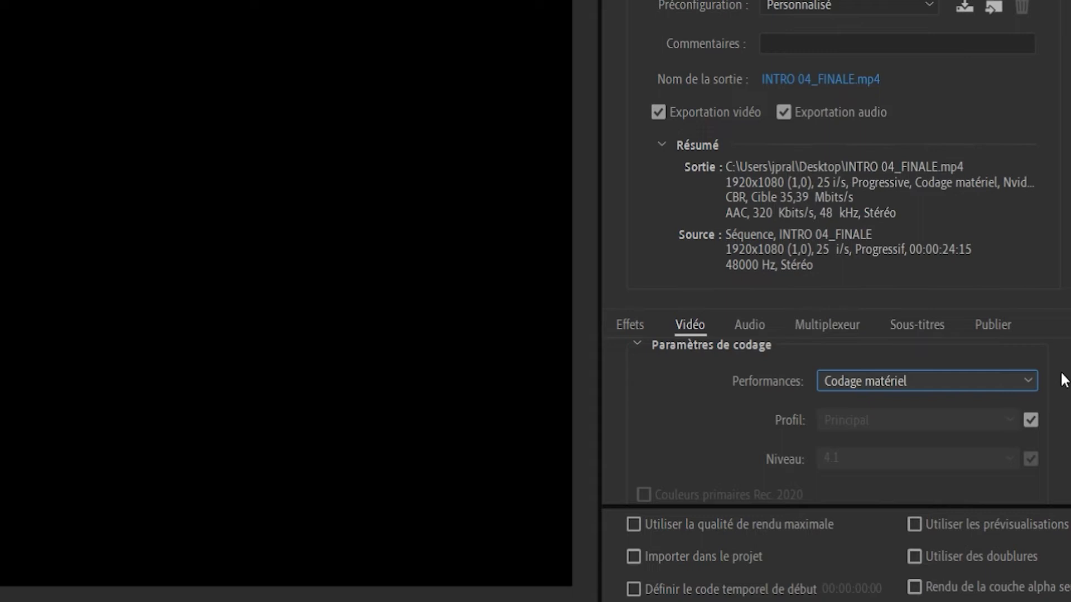
{"action": "scroll", "coordinate": [1064, 379], "scroll_direction": "down", "scroll_amount": 2}
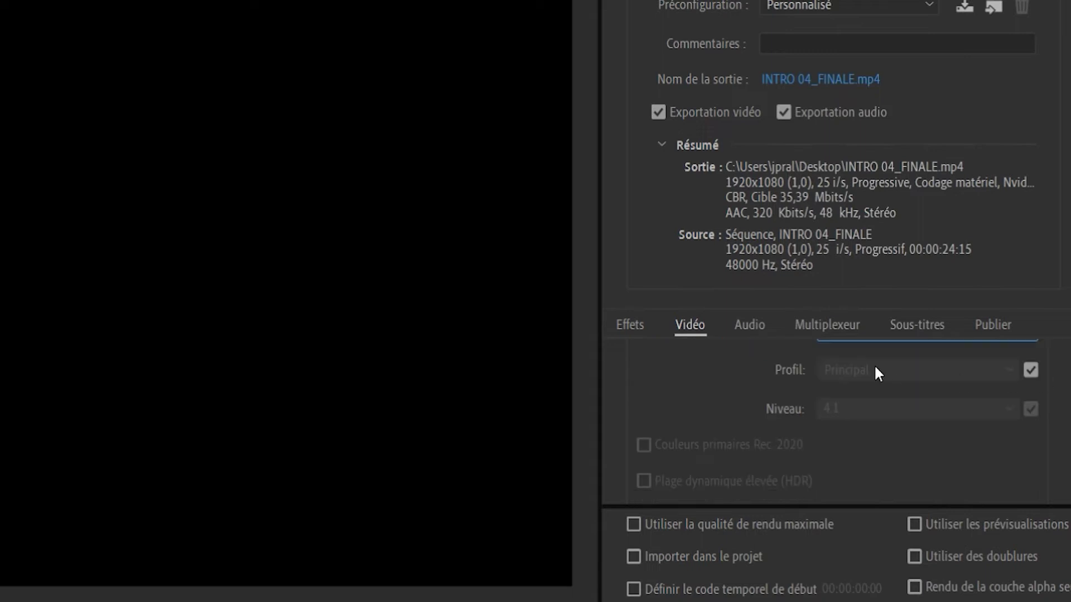
Step: Unlock the H.264 Profil and set it to Supérieur
{"action": "left_click", "coordinate": [1029, 370]}
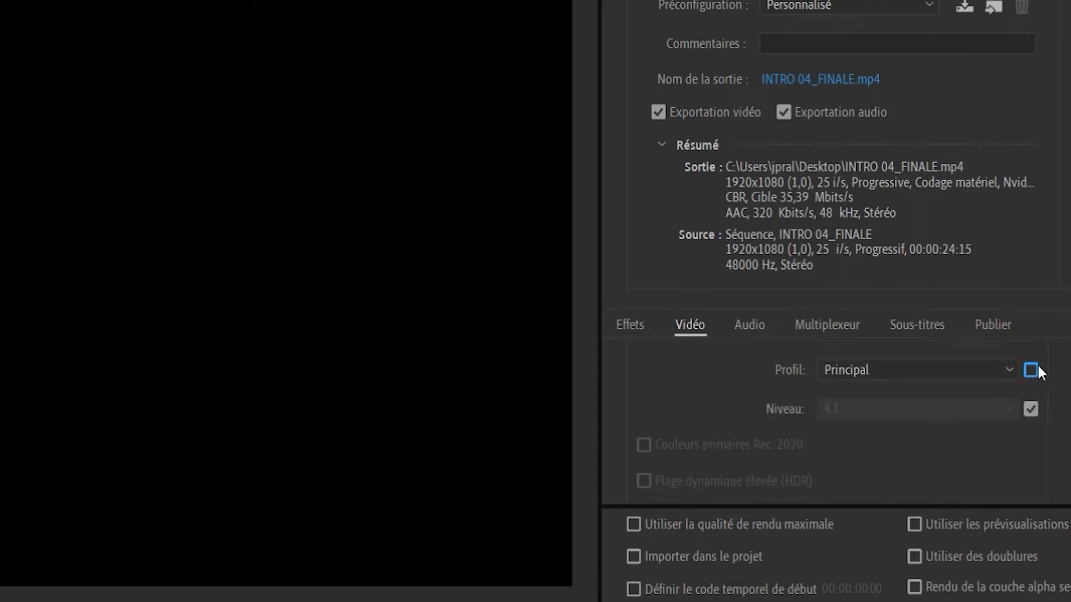
{"action": "left_click", "coordinate": [990, 371]}
{"action": "left_click", "coordinate": [955, 439]}
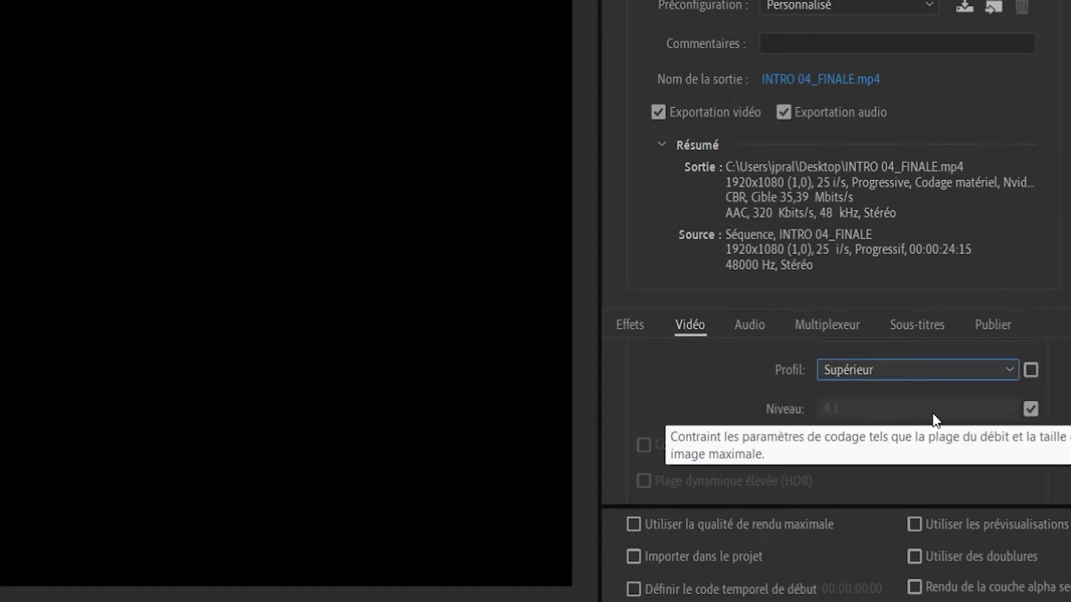
Step: Unlink the Niveau from the source and set it to 4.2
{"action": "left_click", "coordinate": [1030, 410]}
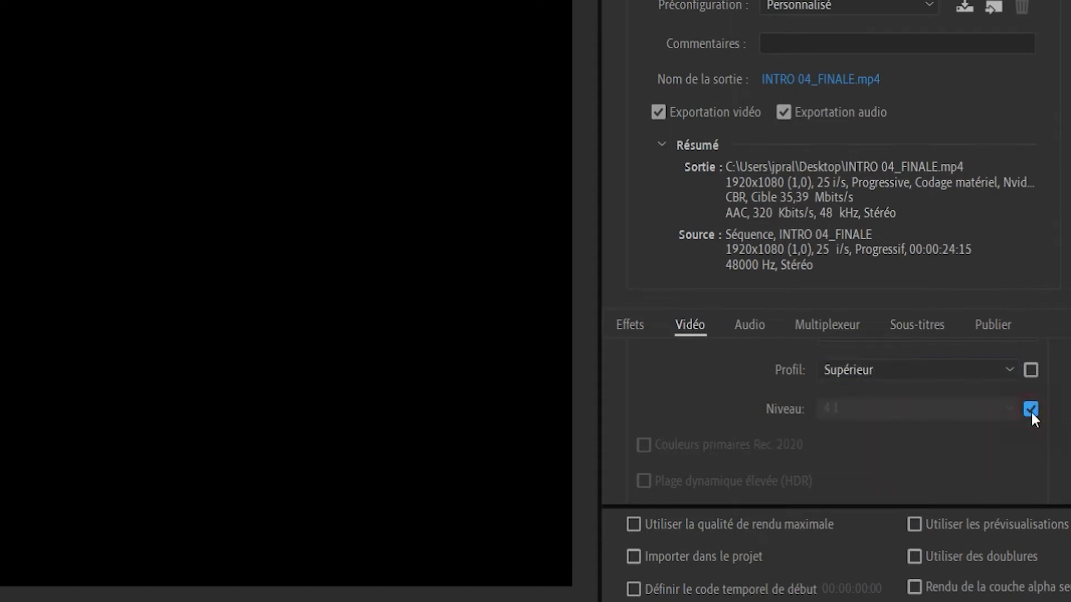
{"action": "left_click", "coordinate": [984, 409]}
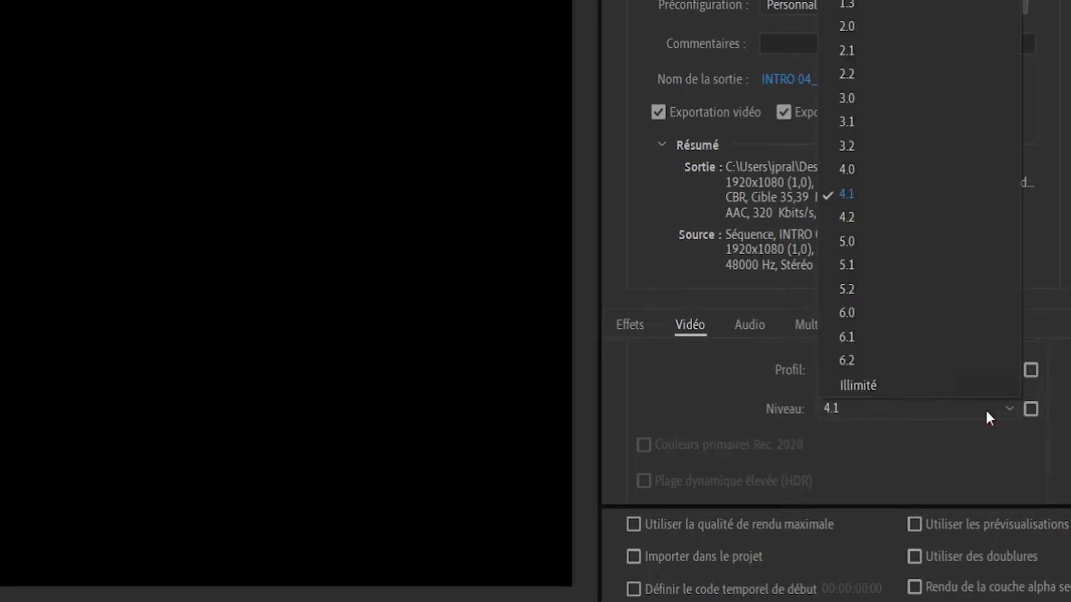
{"action": "left_click", "coordinate": [944, 217]}
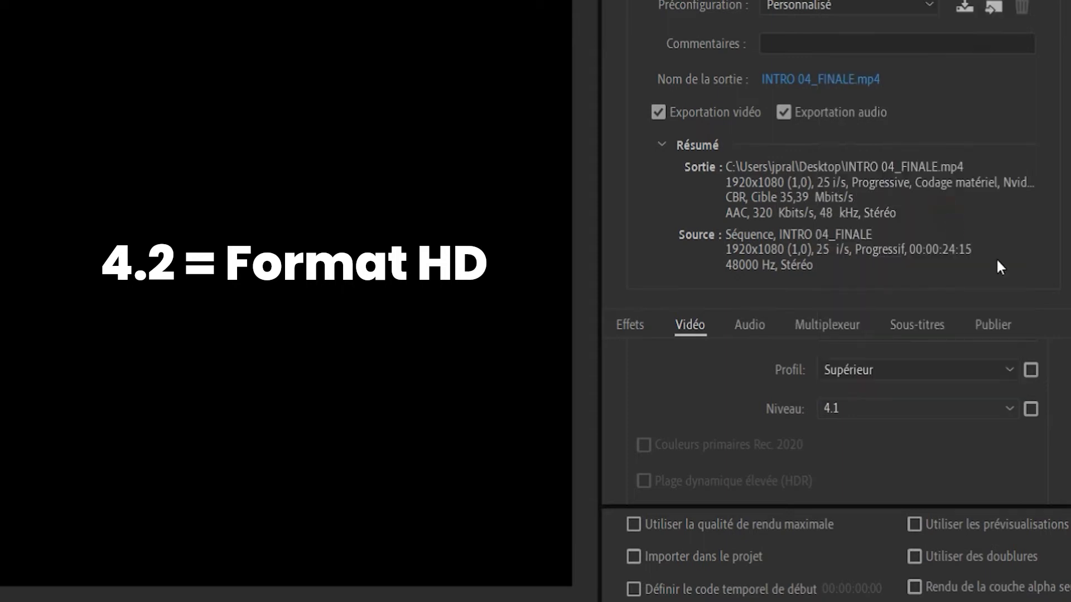
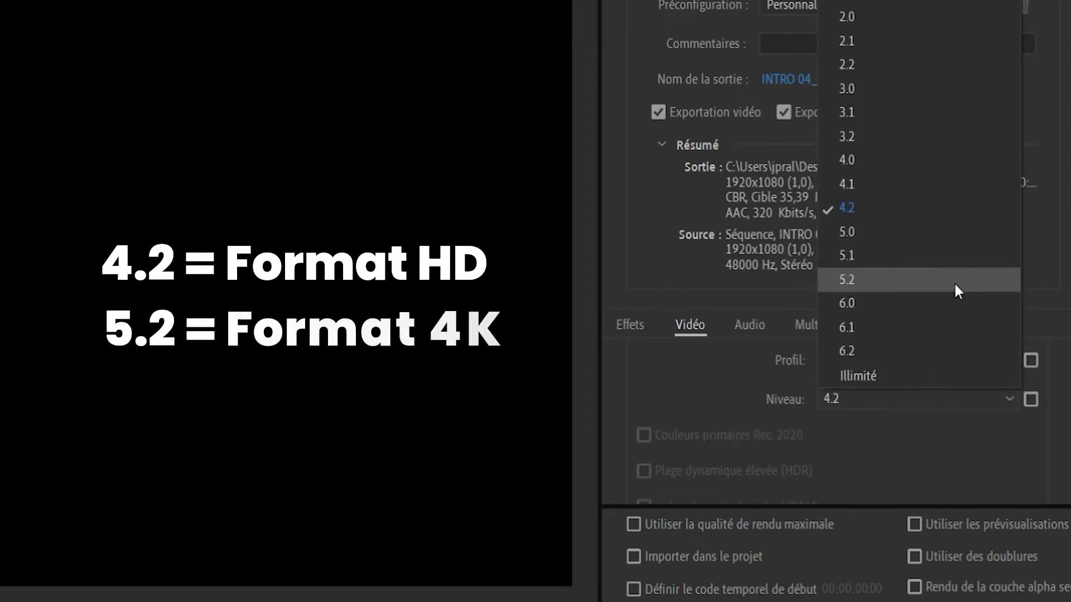
Step: Keep the H.264 level at 4.2 and scroll down to the CBR 35,39 Mbit/s bitrate settings
{"action": "left_click", "coordinate": [978, 443]}
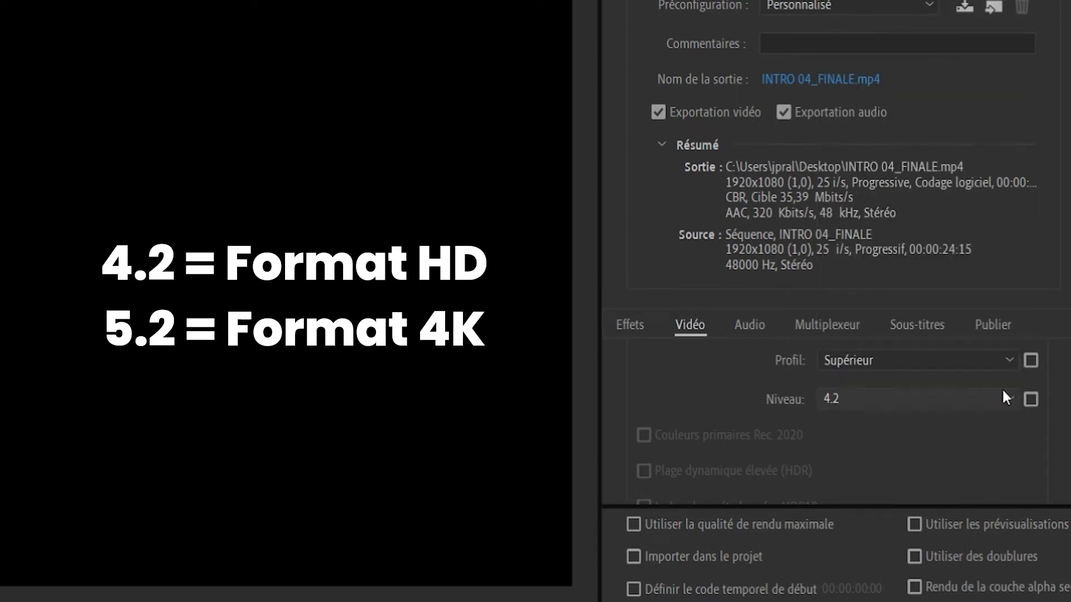
{"action": "scroll", "coordinate": [981, 454], "scroll_direction": "down", "scroll_amount": 3}
{"action": "scroll", "coordinate": [974, 441], "scroll_direction": "down", "scroll_amount": 3}
{"action": "scroll", "coordinate": [961, 449], "scroll_direction": "down", "scroll_amount": 3}
{"action": "scroll", "coordinate": [996, 407], "scroll_direction": "down", "scroll_amount": 2}
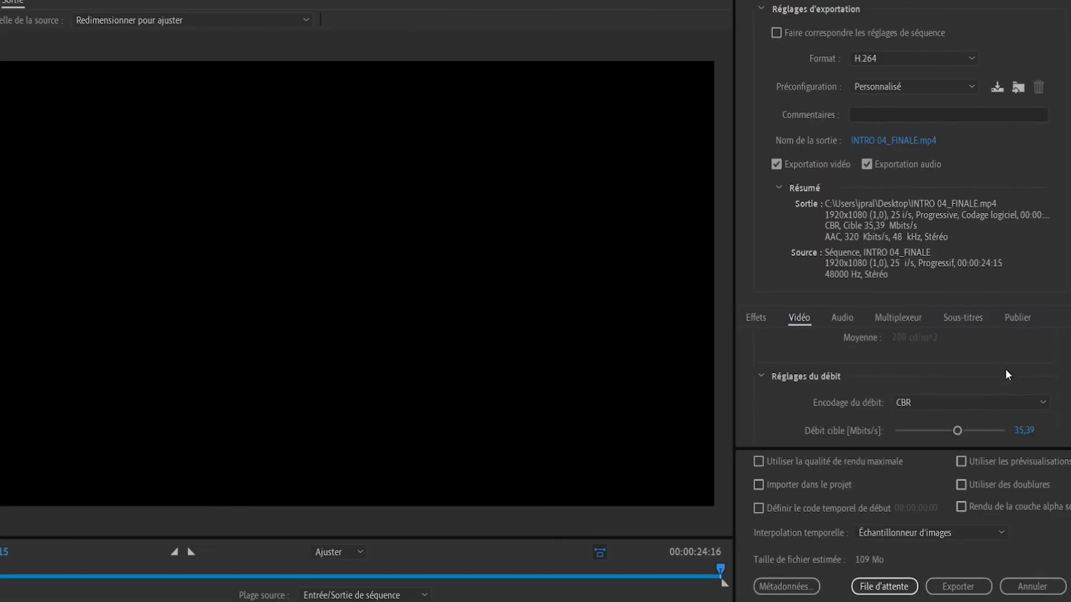
{"action": "scroll", "coordinate": [845, 393], "scroll_direction": "down", "scroll_amount": 1}
{"action": "scroll", "coordinate": [820, 390], "scroll_direction": "down", "scroll_amount": 1}
{"action": "scroll", "coordinate": [820, 390], "scroll_direction": "up", "scroll_amount": 1}
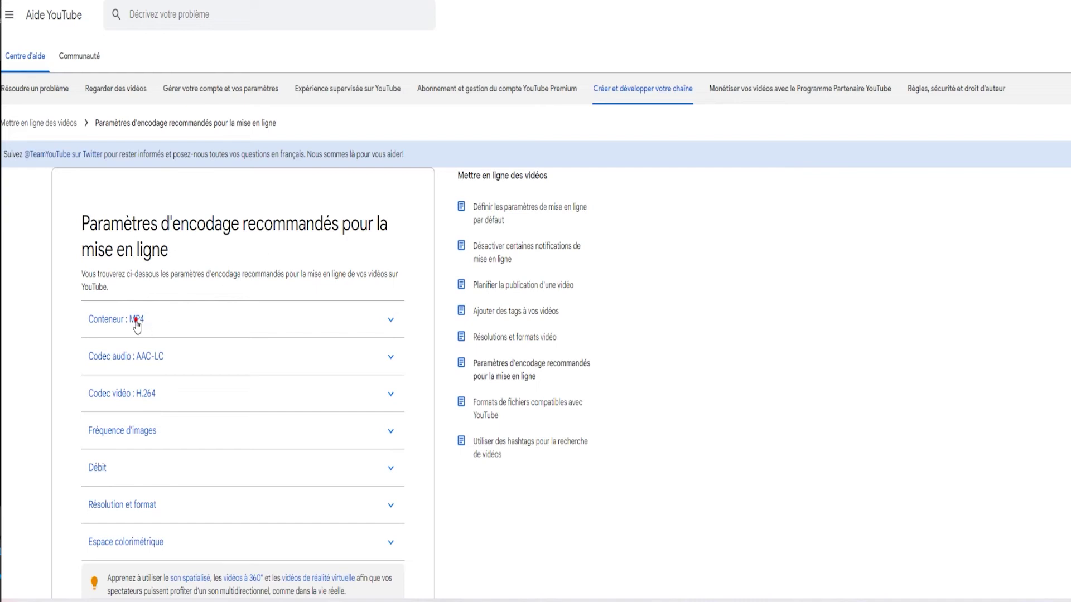
Step: Expand the MP4 container, AAC-LC audio codec and H.264 video codec recommendations
{"action": "left_click", "coordinate": [136, 323]}
{"action": "scroll", "coordinate": [136, 312], "scroll_direction": "down", "scroll_amount": 3}
{"action": "left_click", "coordinate": [136, 284]}
{"action": "scroll", "coordinate": [139, 293], "scroll_direction": "down", "scroll_amount": 1}
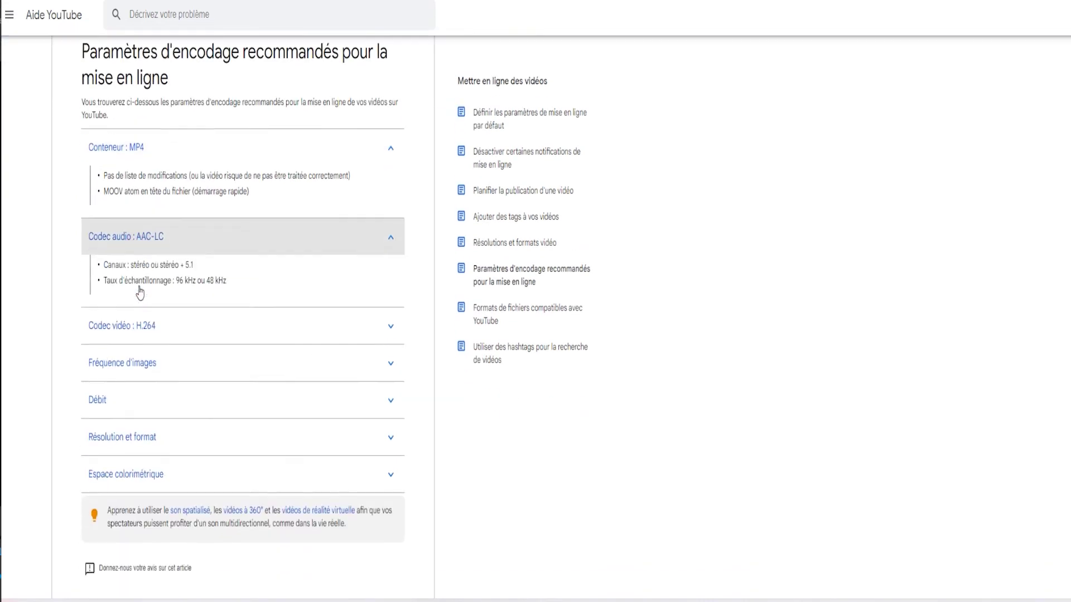
{"action": "scroll", "coordinate": [139, 292], "scroll_direction": "down", "scroll_amount": 1}
{"action": "left_click", "coordinate": [138, 298]}
{"action": "scroll", "coordinate": [142, 298], "scroll_direction": "down", "scroll_amount": 1}
{"action": "scroll", "coordinate": [139, 301], "scroll_direction": "down", "scroll_amount": 1}
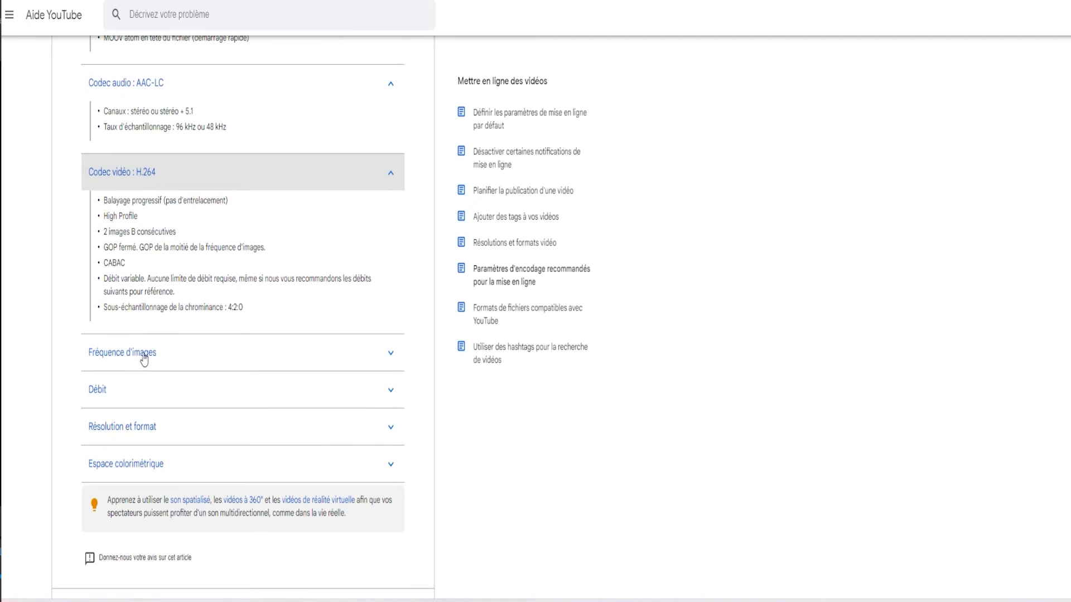
Step: Expand the frame rate, bitrate and resolution and format recommendations
{"action": "left_click", "coordinate": [144, 357]}
{"action": "scroll", "coordinate": [144, 352], "scroll_direction": "down", "scroll_amount": 1}
{"action": "scroll", "coordinate": [115, 365], "scroll_direction": "down", "scroll_amount": 1}
{"action": "left_click", "coordinate": [114, 371]}
{"action": "scroll", "coordinate": [166, 351], "scroll_direction": "down", "scroll_amount": 3}
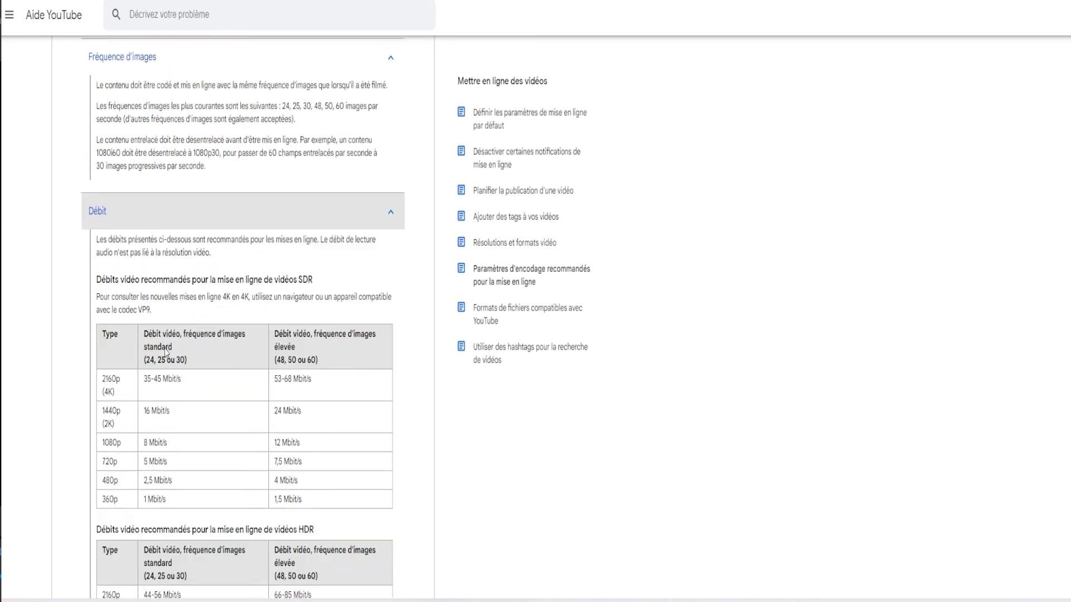
{"action": "scroll", "coordinate": [166, 351], "scroll_direction": "down", "scroll_amount": 3}
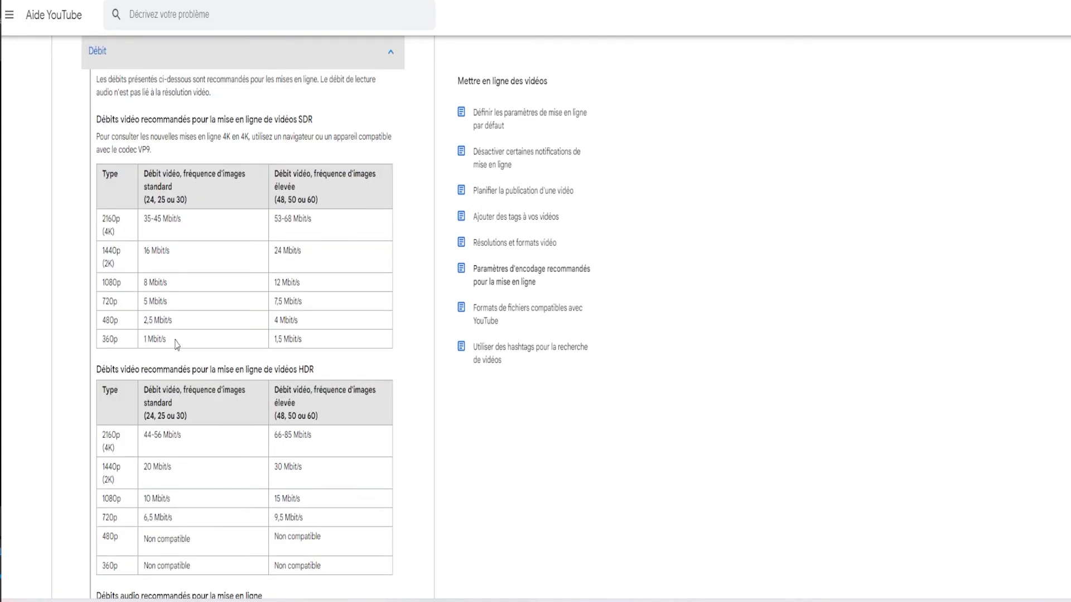
{"action": "scroll", "coordinate": [396, 214], "scroll_direction": "down", "scroll_amount": 1}
{"action": "scroll", "coordinate": [396, 213], "scroll_direction": "down", "scroll_amount": 5}
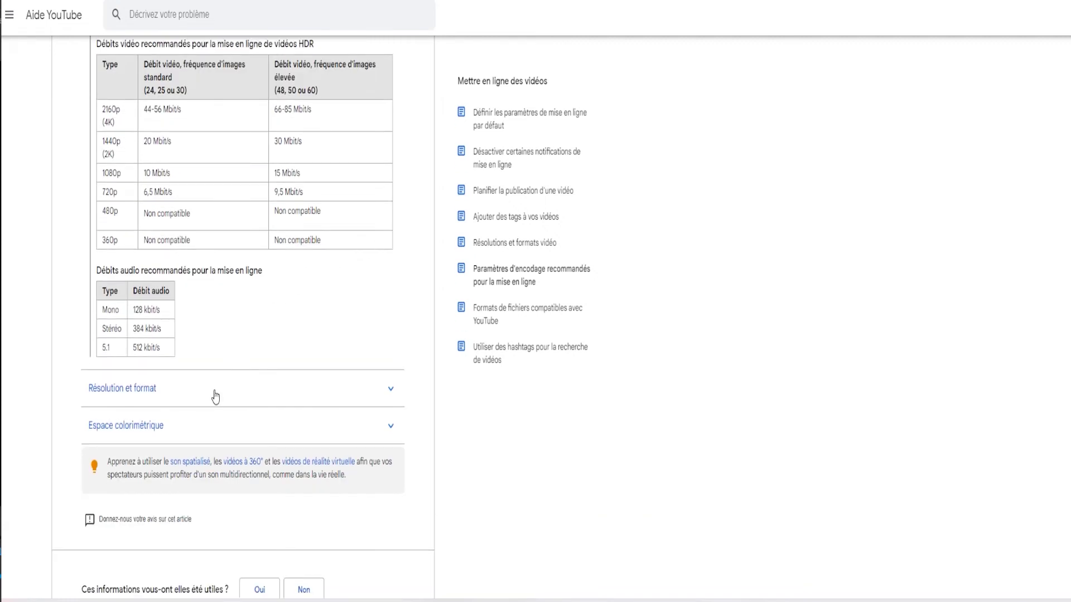
{"action": "left_click", "coordinate": [216, 393]}
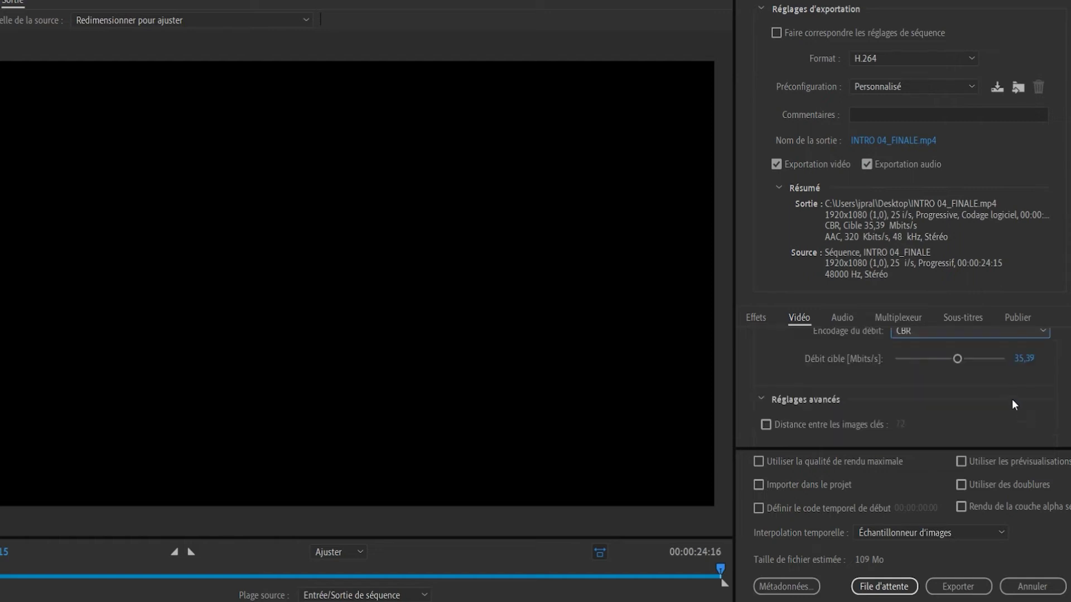
Step: Try a 50 Mbit/s target bitrate after nudging the slider
{"action": "left_click", "coordinate": [1019, 394]}
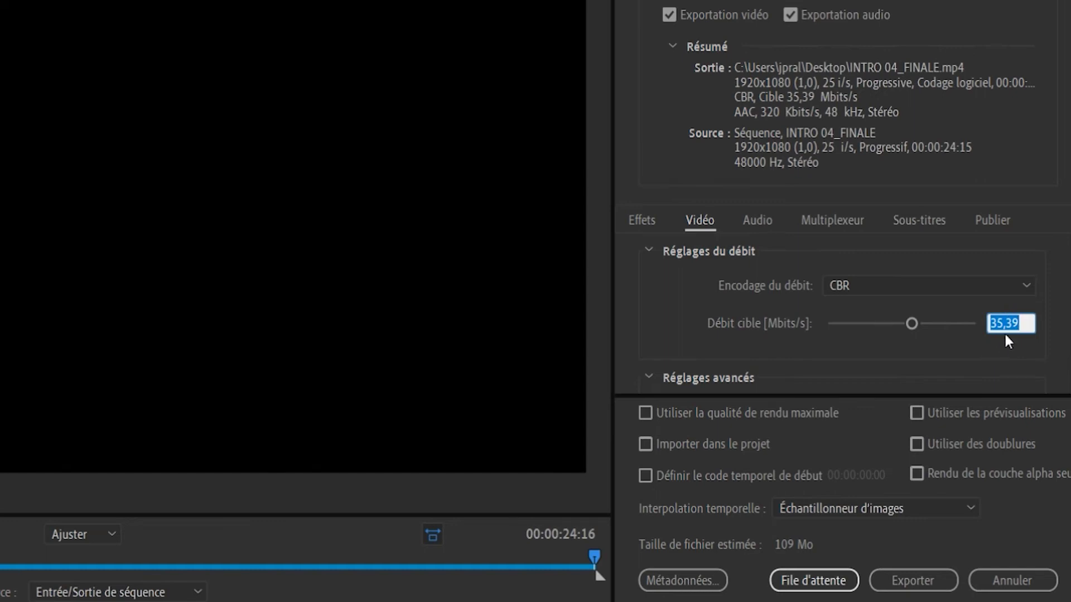
{"action": "left_click_drag", "start_coordinate": [1002, 323], "coordinate": [1032, 329]}
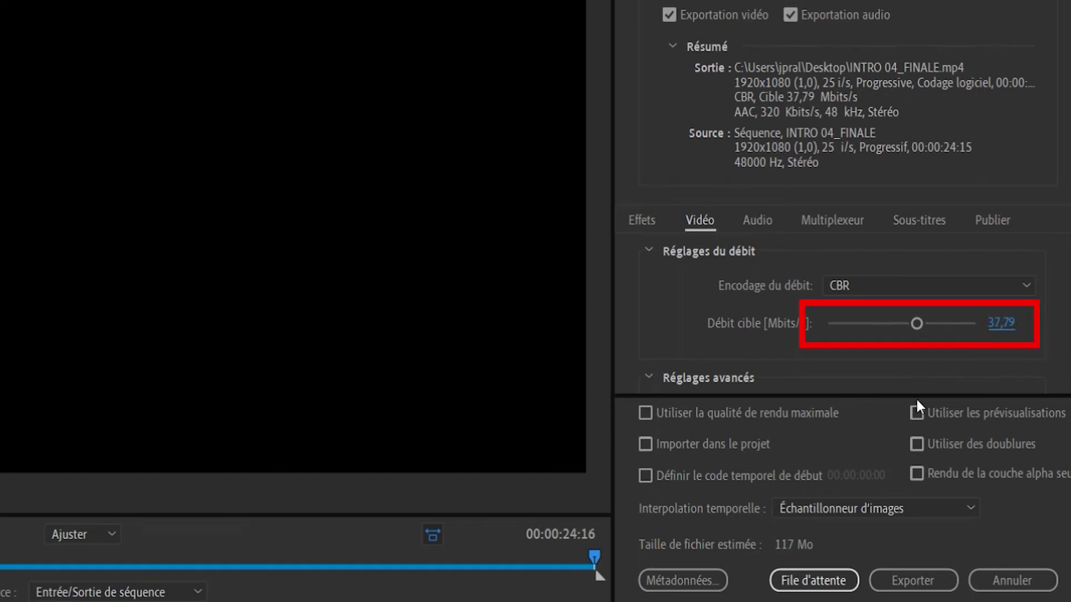
{"action": "left_click", "coordinate": [1008, 325]}
{"action": "type", "text": "50"}
{"action": "key", "text": "Return"}
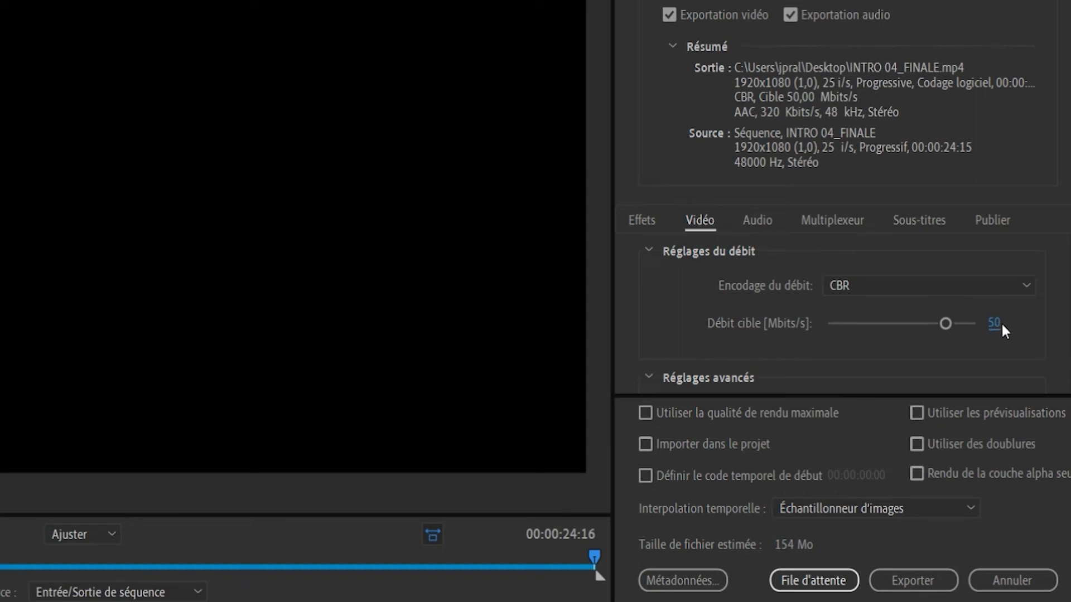
Step: Push the target bitrate to its 62,5 maximum, then drag it down to 10 Mbit/s
{"action": "left_click", "coordinate": [801, 579]}
{"action": "left_click_drag", "start_coordinate": [945, 323], "coordinate": [1043, 327]}
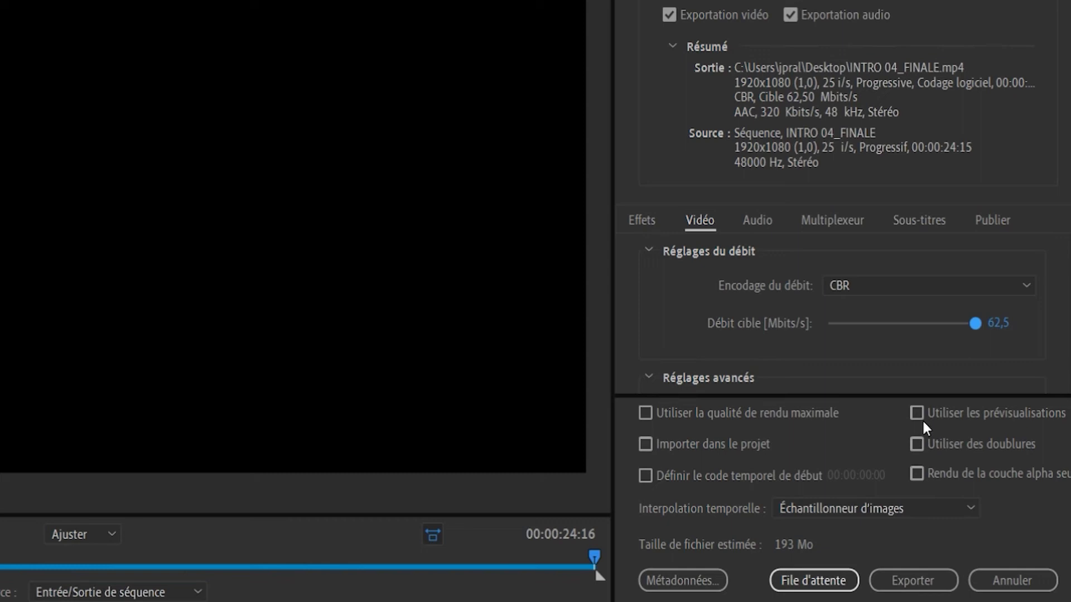
{"action": "left_click_drag", "start_coordinate": [975, 323], "coordinate": [851, 324]}
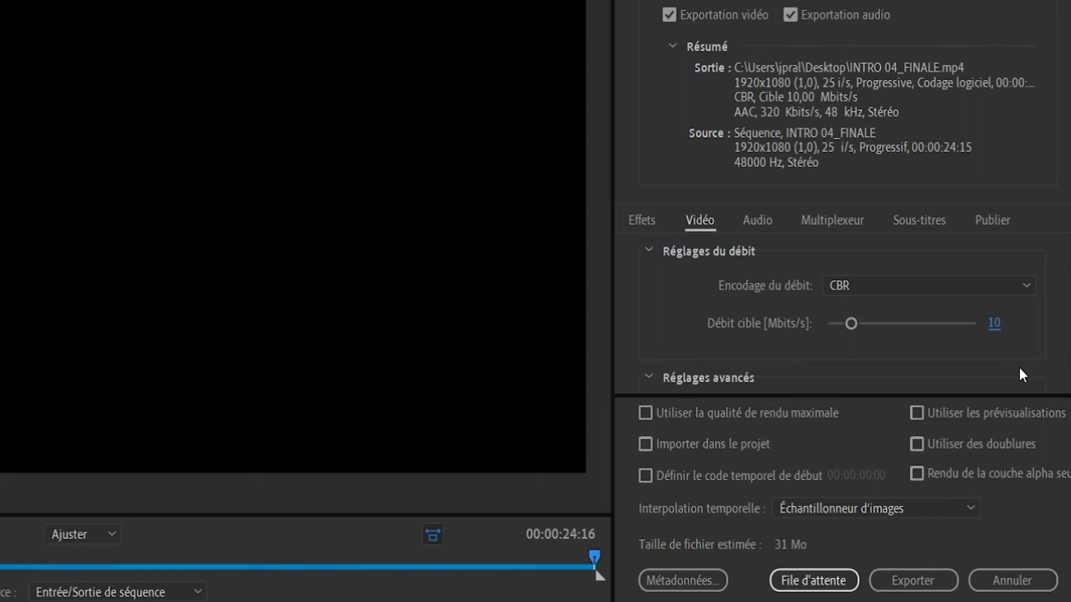
{"action": "left_click", "coordinate": [931, 287]}
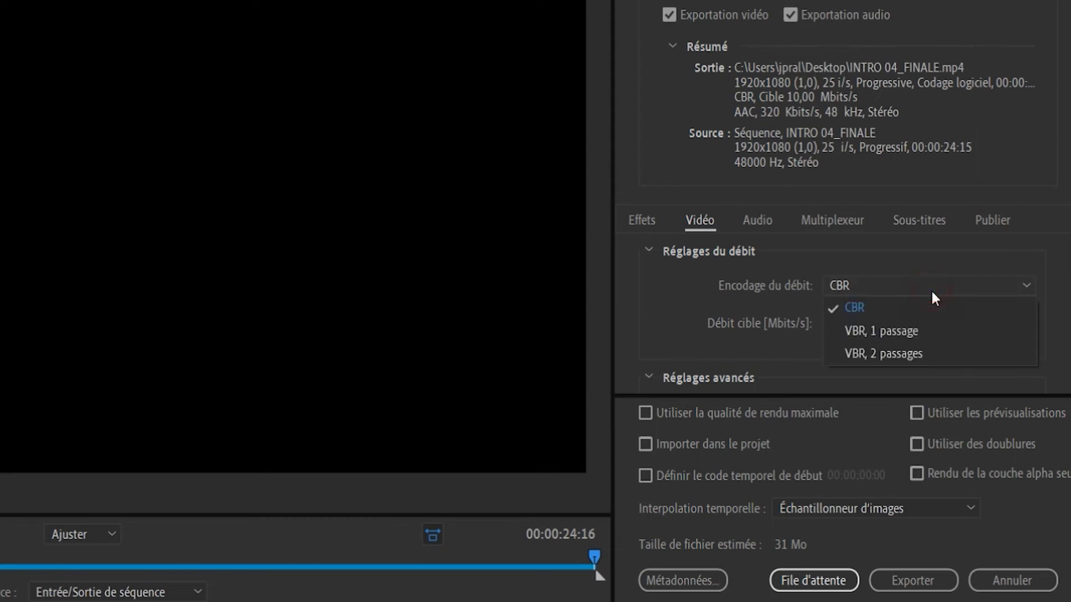
Step: Switch to VBR 2-pass, keep the 10 Mbit/s target and set a 40 Mbit/s maximum
{"action": "left_click", "coordinate": [898, 362]}
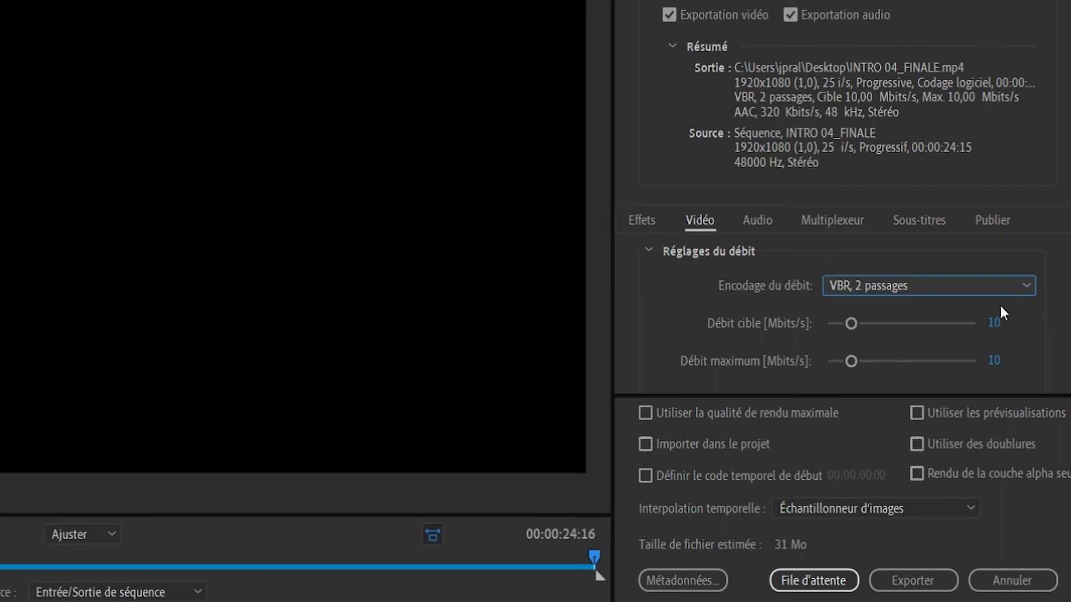
{"action": "mouse_move", "coordinate": [737, 363]}
{"action": "mouse_move", "coordinate": [982, 330]}
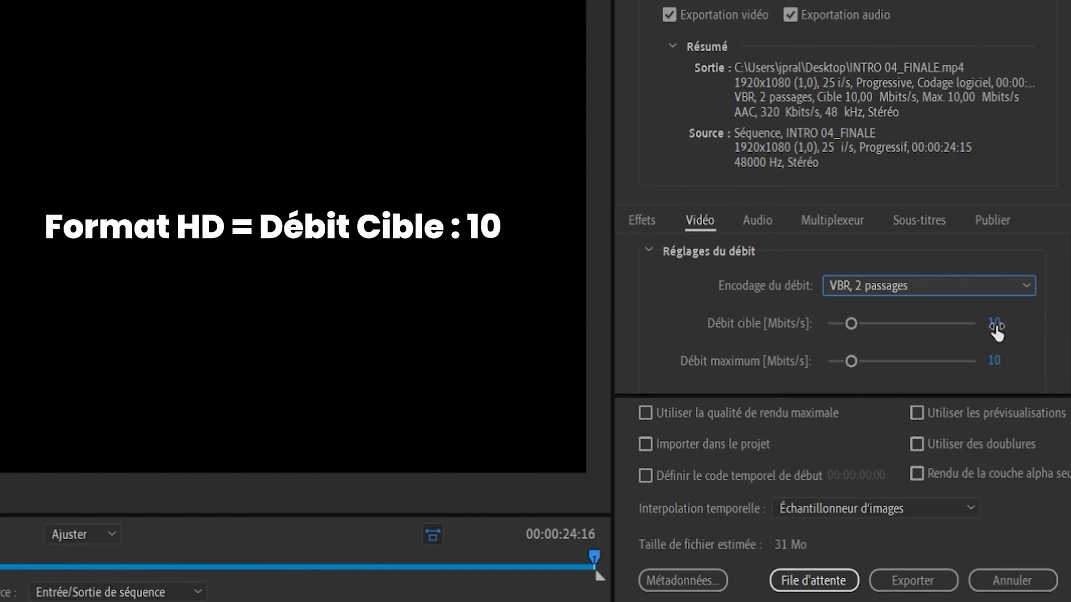
{"action": "left_click", "coordinate": [996, 323]}
{"action": "left_click", "coordinate": [1041, 323]}
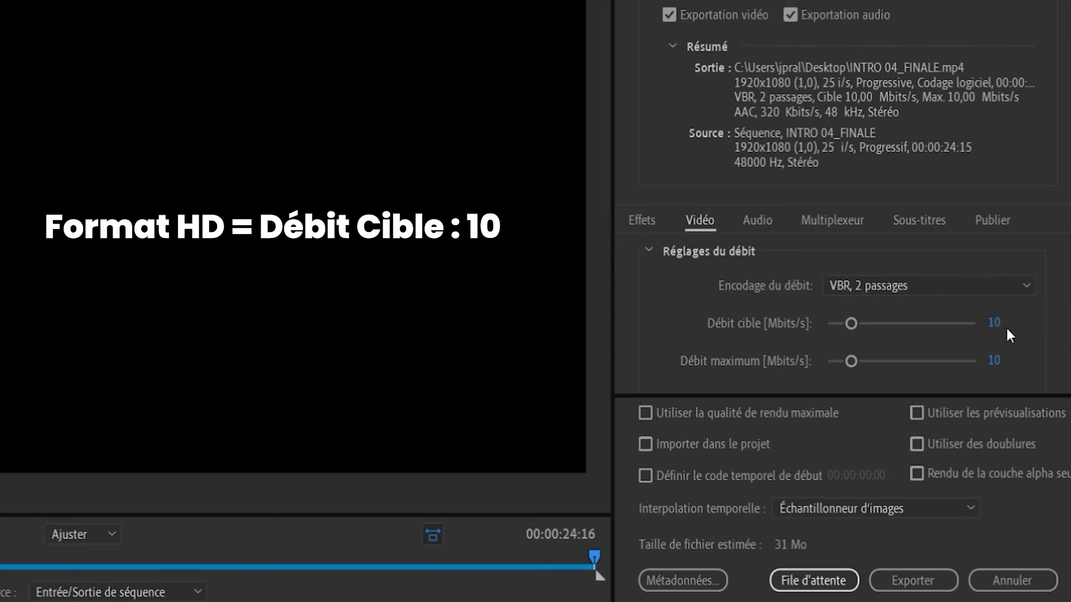
{"action": "left_click", "coordinate": [994, 360]}
{"action": "type", "text": "4"}
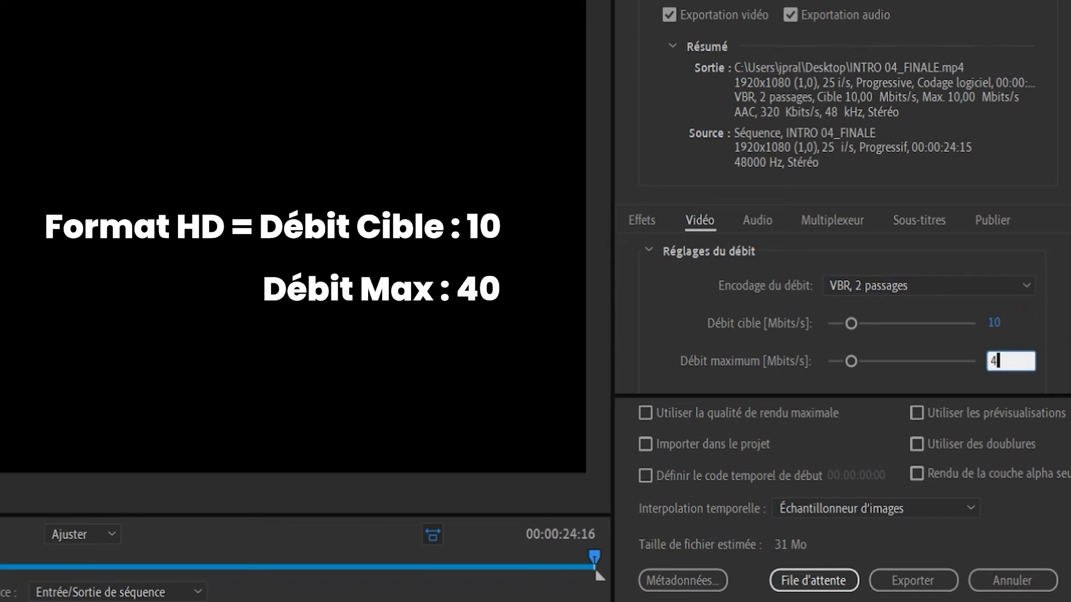
{"action": "type", "text": "0"}
{"action": "left_click", "coordinate": [1035, 304]}
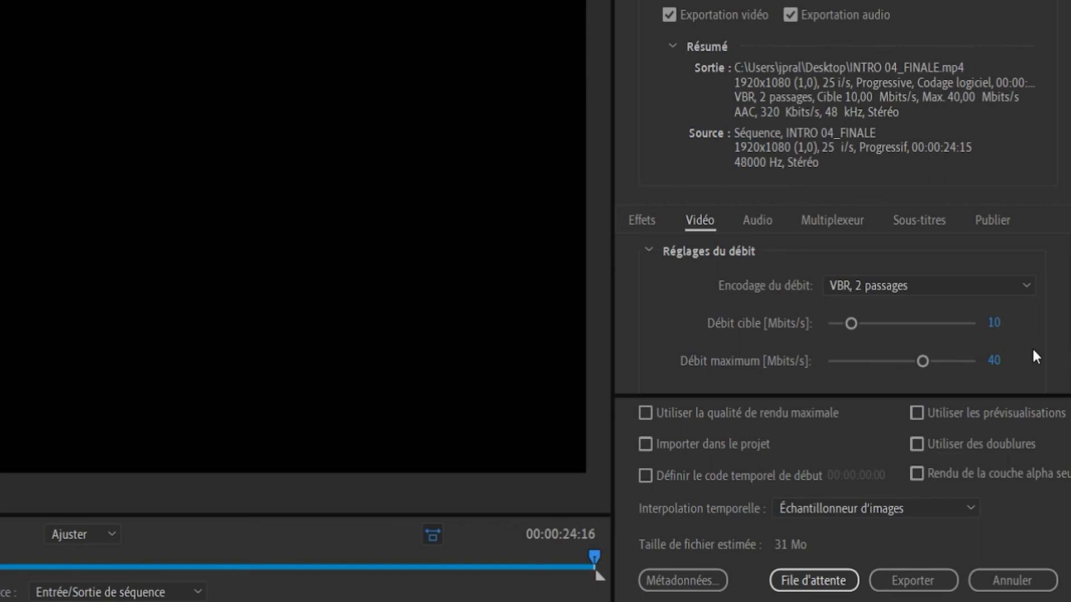
Step: Set the target bitrate to 50 Mbit/s and try 80 Mbit/s as maximum
{"action": "left_click", "coordinate": [994, 323]}
{"action": "type", "text": "50"}
{"action": "key", "text": "Return"}
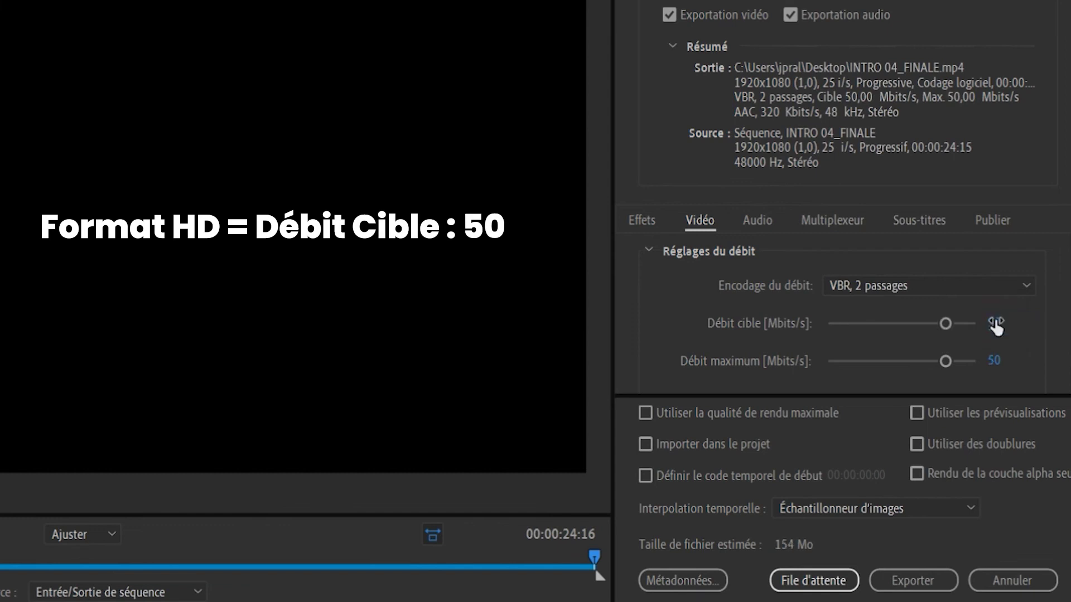
{"action": "left_click", "coordinate": [993, 361]}
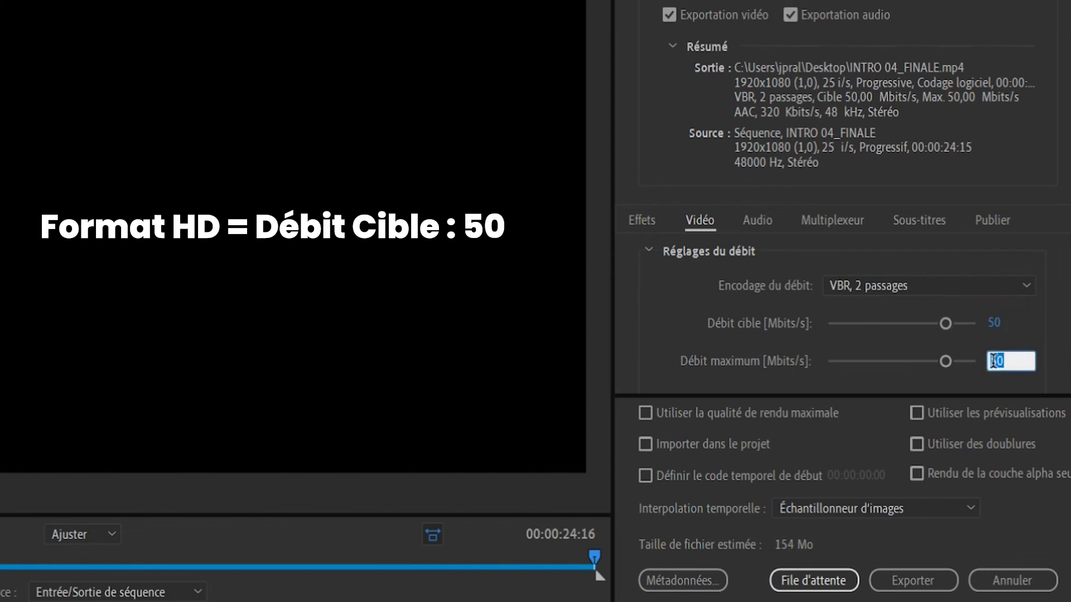
{"action": "type", "text": "80"}
{"action": "key", "text": "Return"}
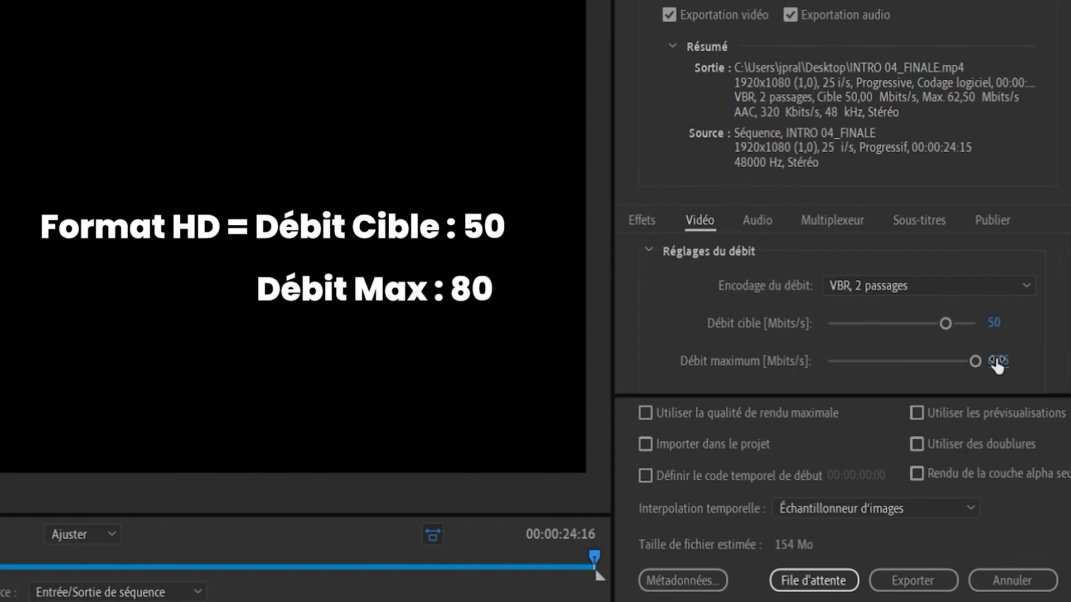
Step: Review the H.264 level list, leaving the level at 4.2
{"action": "scroll", "coordinate": [985, 340], "scroll_direction": "up", "scroll_amount": 3}
{"action": "left_click", "coordinate": [988, 336]}
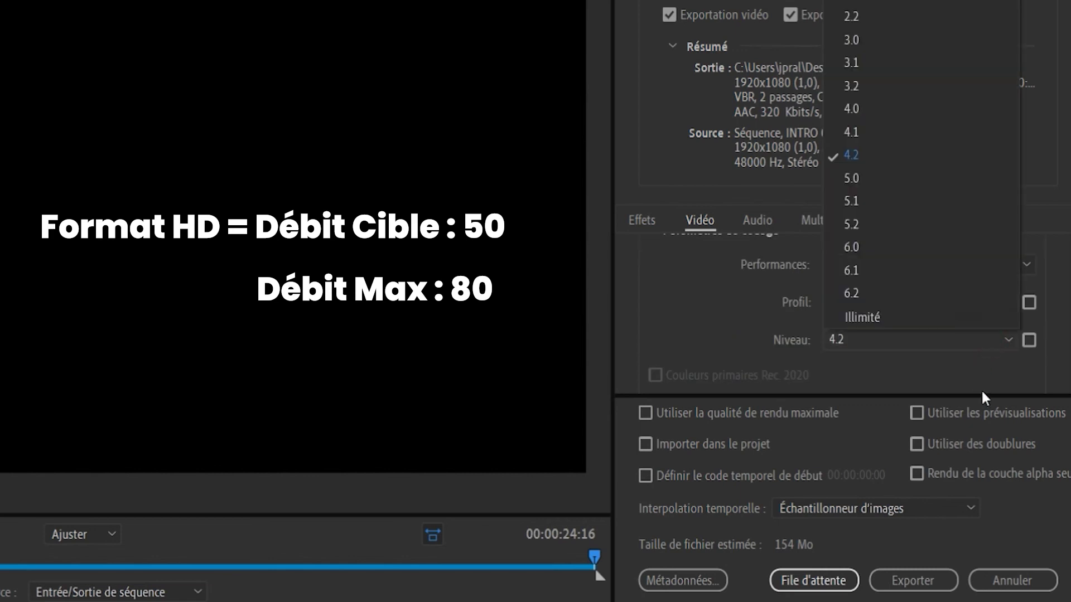
{"action": "left_click", "coordinate": [921, 217]}
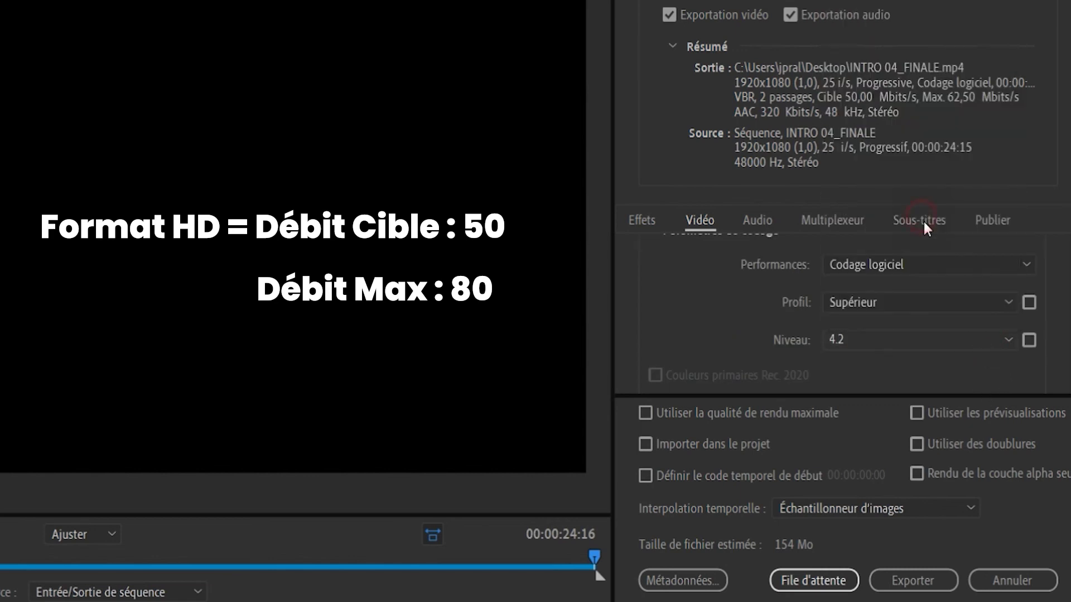
{"action": "scroll", "coordinate": [945, 326], "scroll_direction": "up", "scroll_amount": 5}
{"action": "scroll", "coordinate": [944, 342], "scroll_direction": "down", "scroll_amount": 2}
{"action": "scroll", "coordinate": [945, 340], "scroll_direction": "down", "scroll_amount": 3}
{"action": "scroll", "coordinate": [947, 339], "scroll_direction": "down", "scroll_amount": 2}
{"action": "scroll", "coordinate": [946, 339], "scroll_direction": "down", "scroll_amount": 2}
{"action": "scroll", "coordinate": [948, 342], "scroll_direction": "down", "scroll_amount": 2}
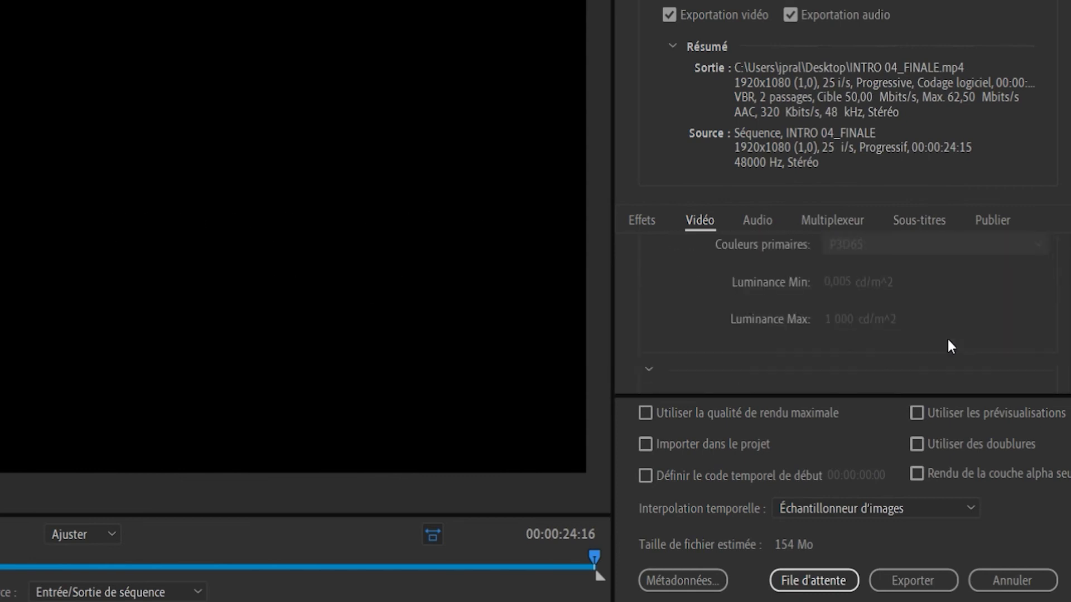
{"action": "scroll", "coordinate": [947, 340], "scroll_direction": "down", "scroll_amount": 3}
Step: Re-enter 80 Mbit/s as maximum bitrate, which caps at 62,5 Mbit/s
{"action": "left_click", "coordinate": [1018, 313]}
{"action": "key", "text": "BackSpace"}
{"action": "type", "text": "80"}
{"action": "key", "text": "Return"}
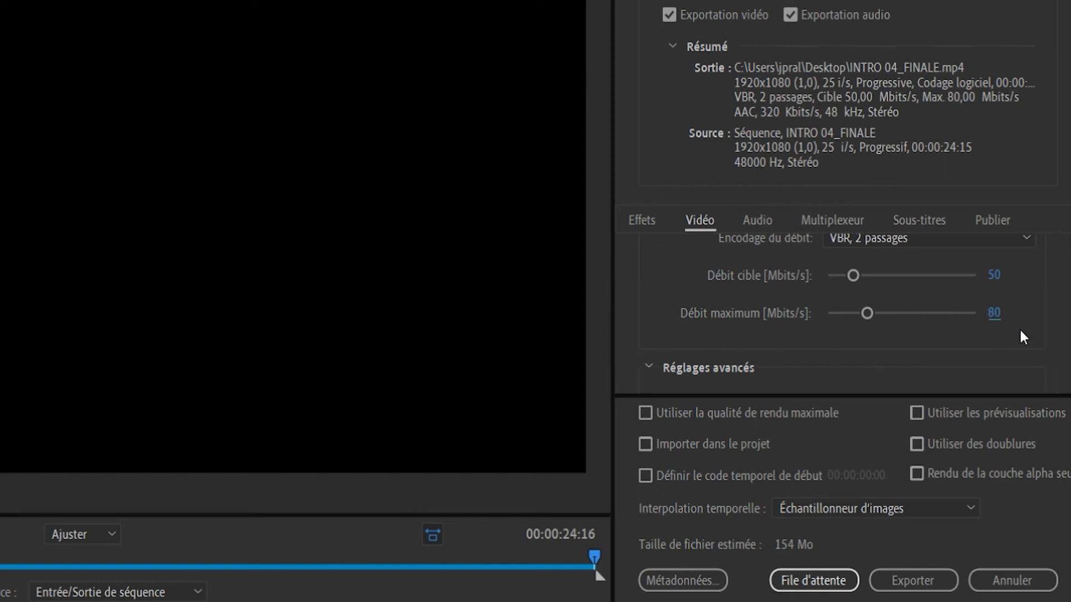
Step: Reselect H.264 level 4.2 from the level list
{"action": "scroll", "coordinate": [1034, 343], "scroll_direction": "up", "scroll_amount": 3}
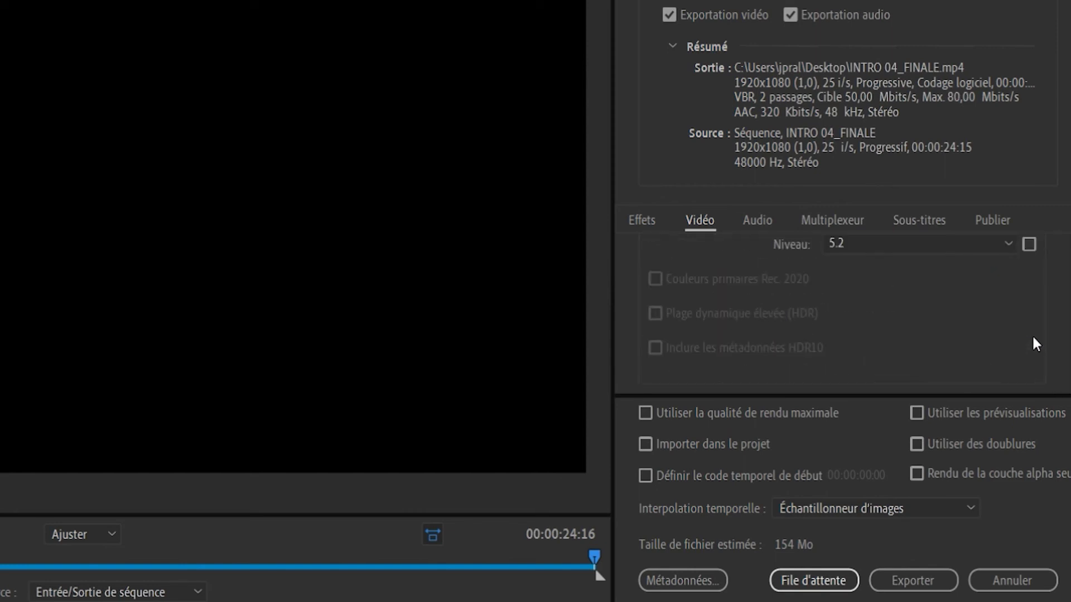
{"action": "scroll", "coordinate": [1035, 343], "scroll_direction": "up", "scroll_amount": 2}
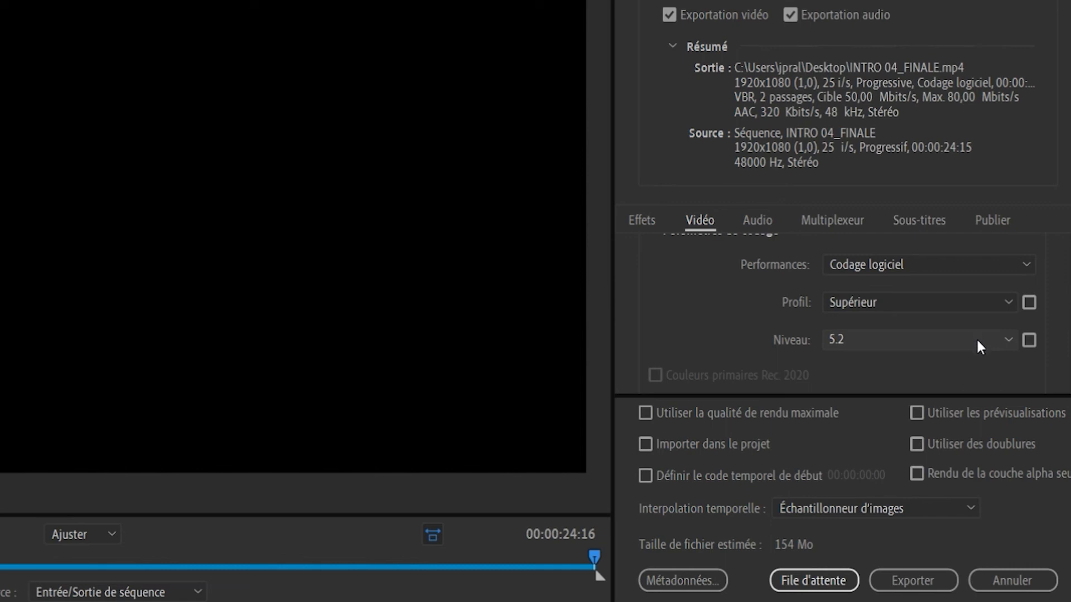
{"action": "left_click", "coordinate": [979, 345]}
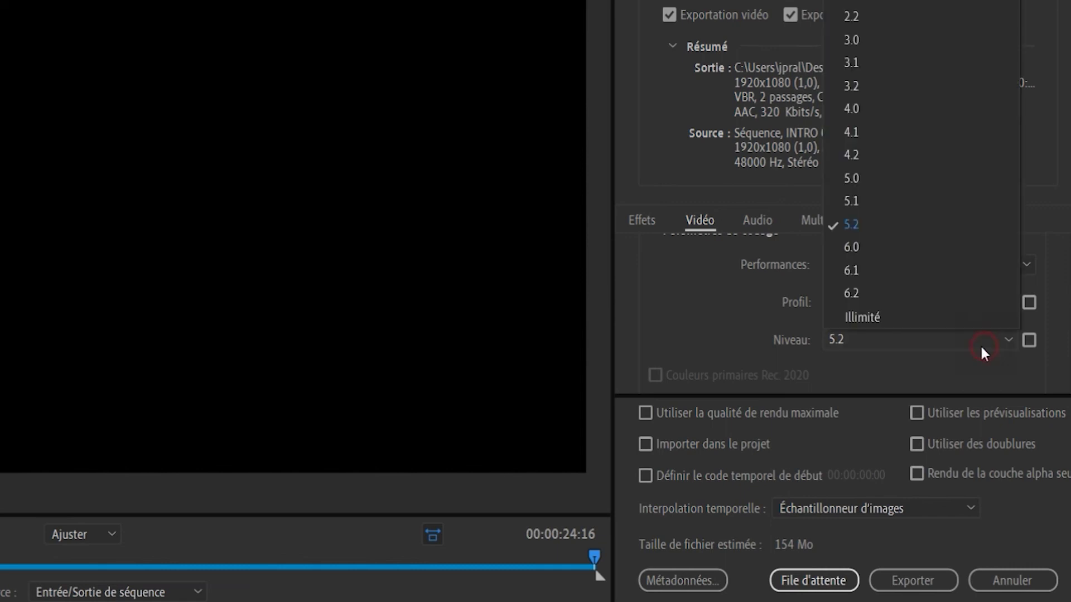
{"action": "left_click", "coordinate": [932, 156]}
{"action": "scroll", "coordinate": [951, 354], "scroll_direction": "down", "scroll_amount": 3}
{"action": "scroll", "coordinate": [951, 356], "scroll_direction": "down", "scroll_amount": 2}
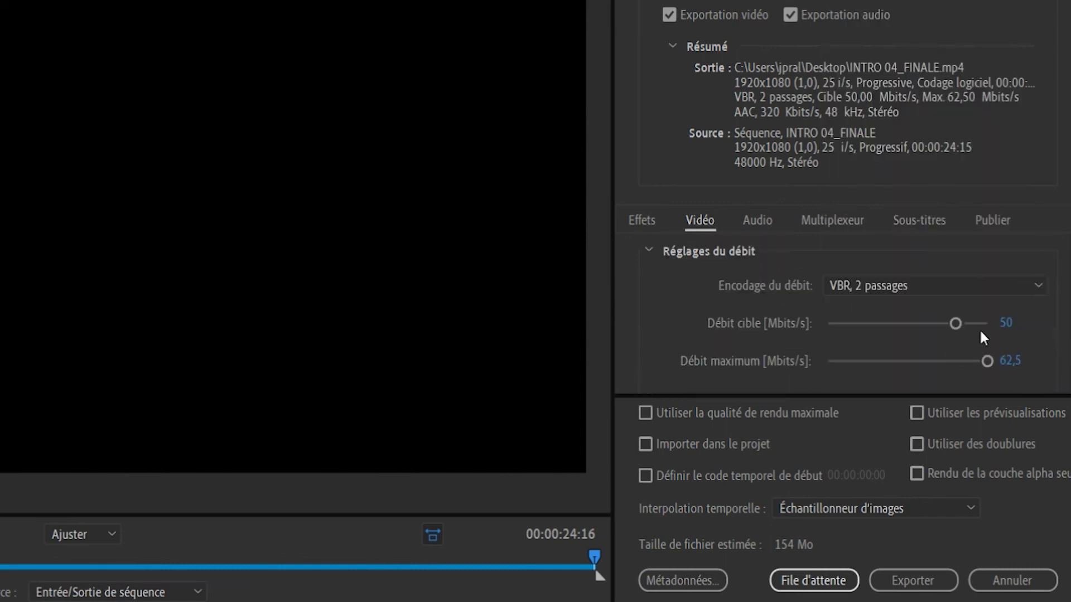
Step: Reset bitrates to 10 Mbit/s target and 40 Mbit/s maximum, and enable maximum render quality
{"action": "left_click", "coordinate": [1005, 322]}
{"action": "type", "text": "10"}
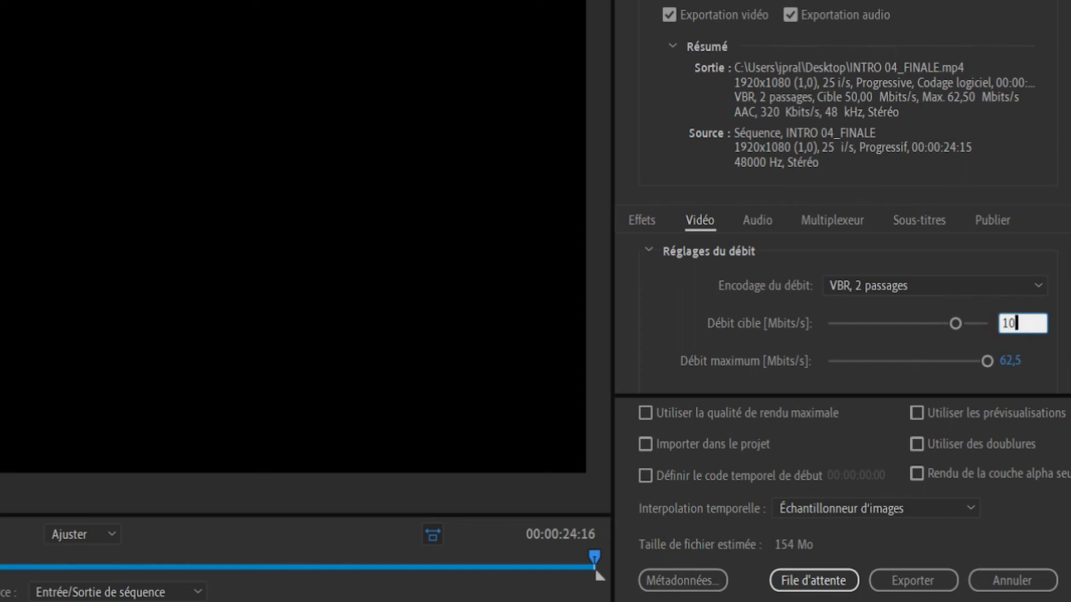
{"action": "key", "text": "Return"}
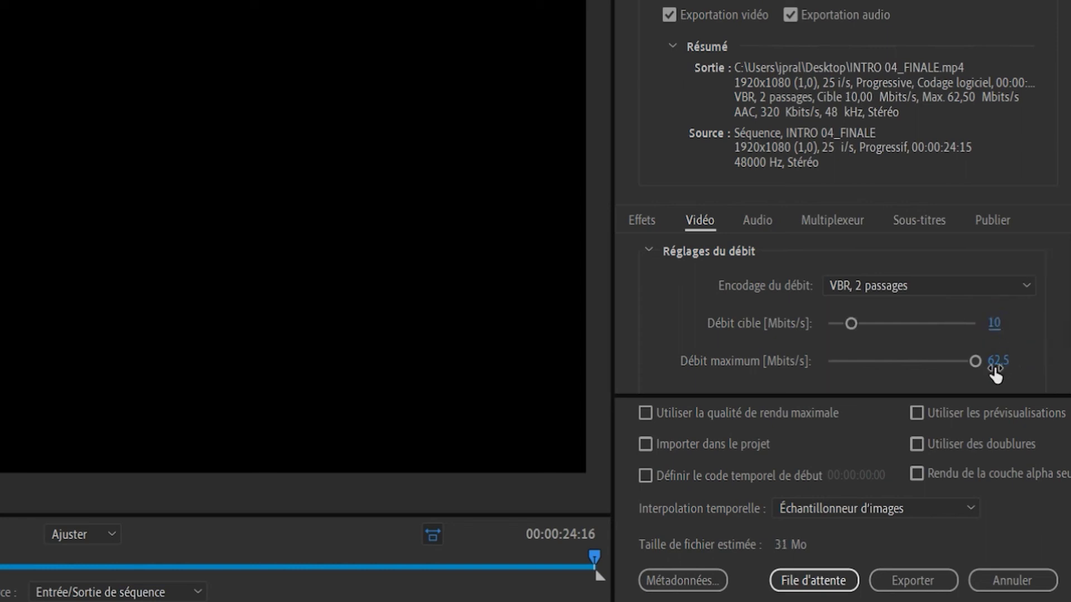
{"action": "left_click", "coordinate": [996, 363]}
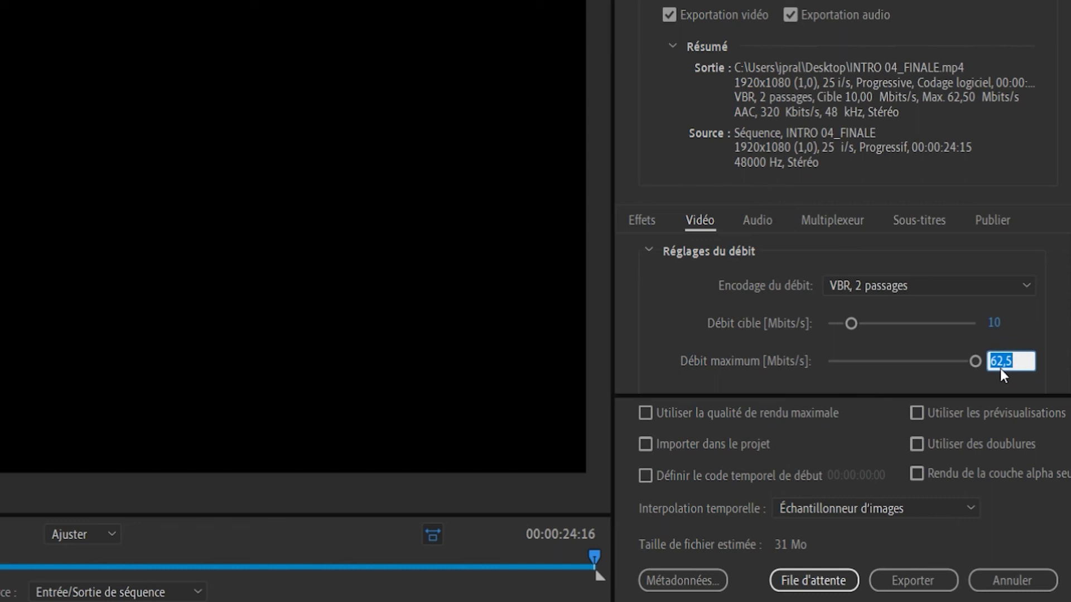
{"action": "type", "text": "40"}
{"action": "key", "text": "Return"}
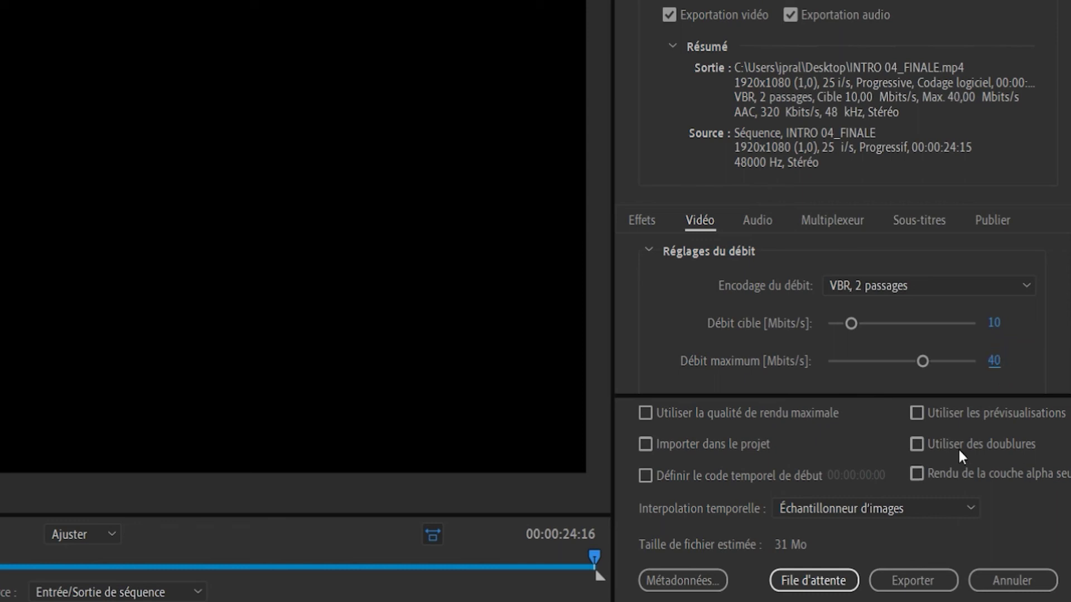
{"action": "left_click", "coordinate": [659, 417]}
{"action": "left_click", "coordinate": [852, 508]}
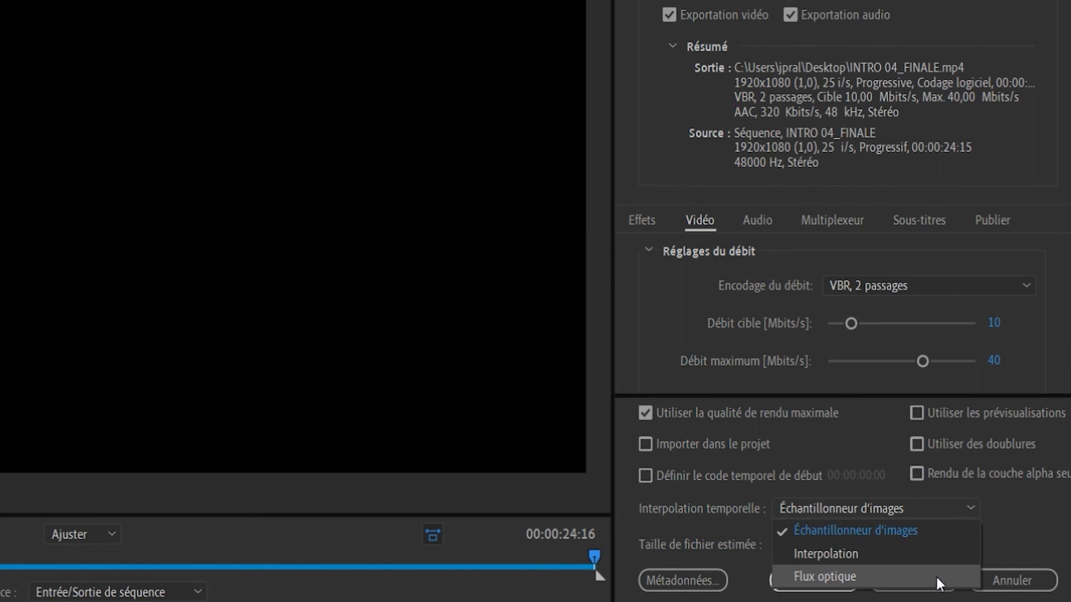
Step: Keep Échantillonneur d'images interpolation, cancel a direct export, and queue INTRO 04_FINALE in Media Encoder
{"action": "left_click", "coordinate": [958, 532]}
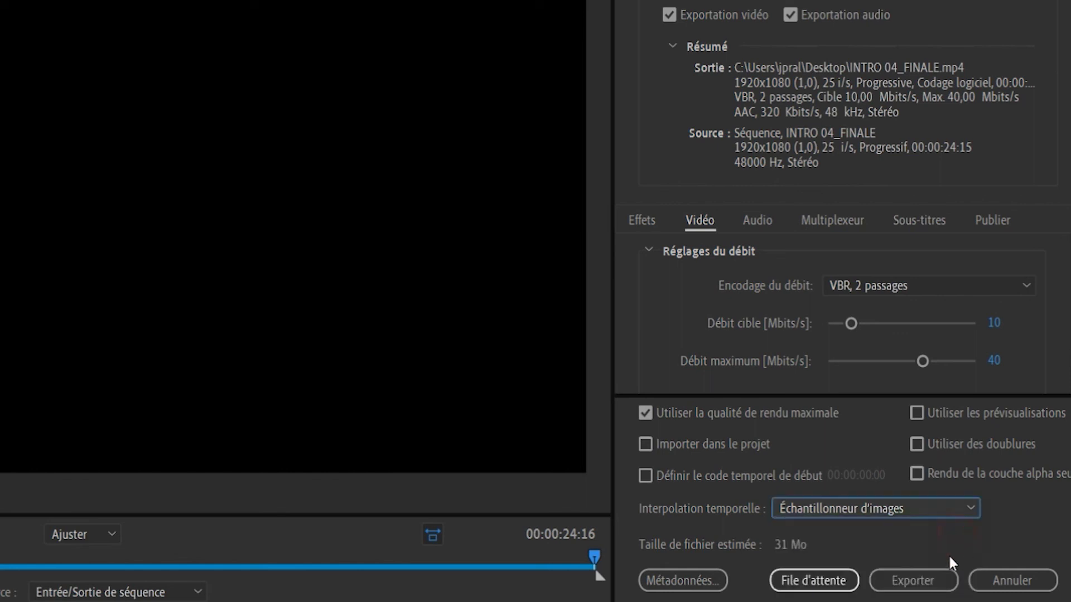
{"action": "left_click", "coordinate": [918, 582]}
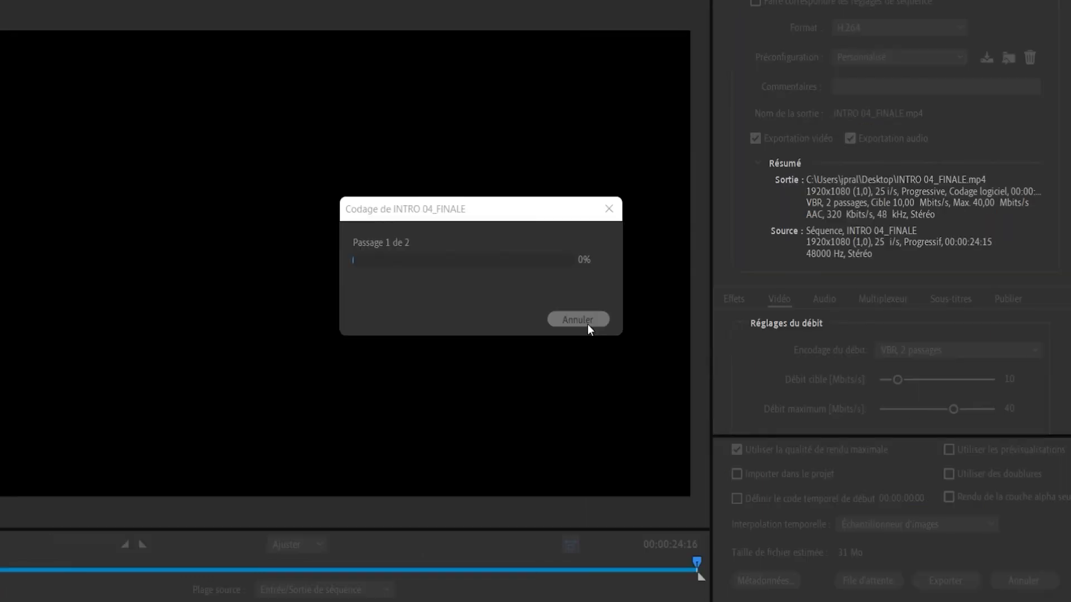
{"action": "left_click", "coordinate": [587, 324]}
{"action": "left_click", "coordinate": [857, 580]}
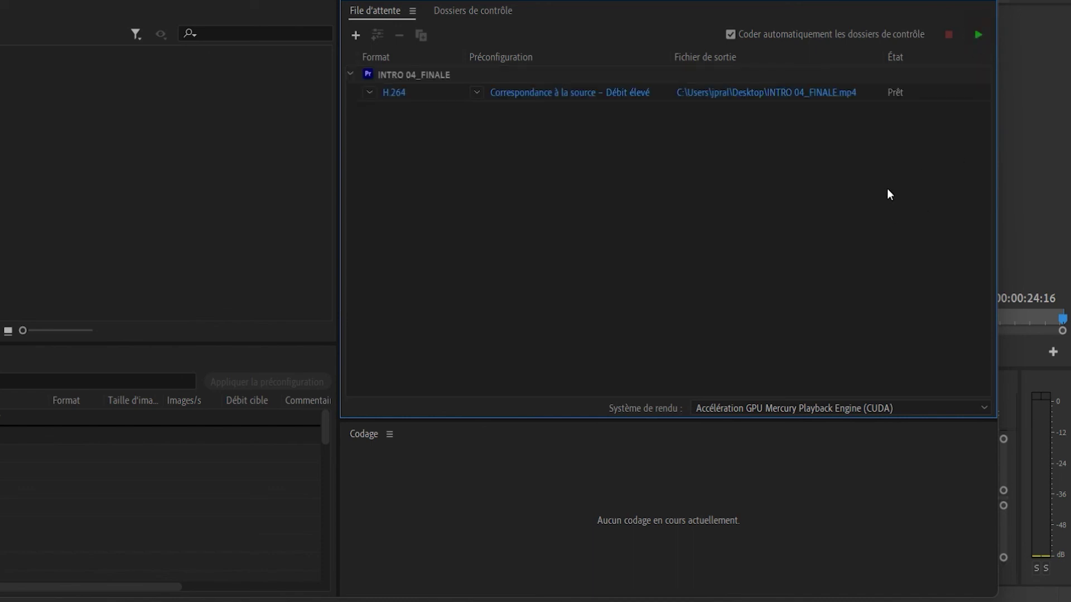
Step: Start encoding the queued INTRO 04_FINALE job to INTRO 04_FINALE.mp4
{"action": "left_click", "coordinate": [978, 34]}
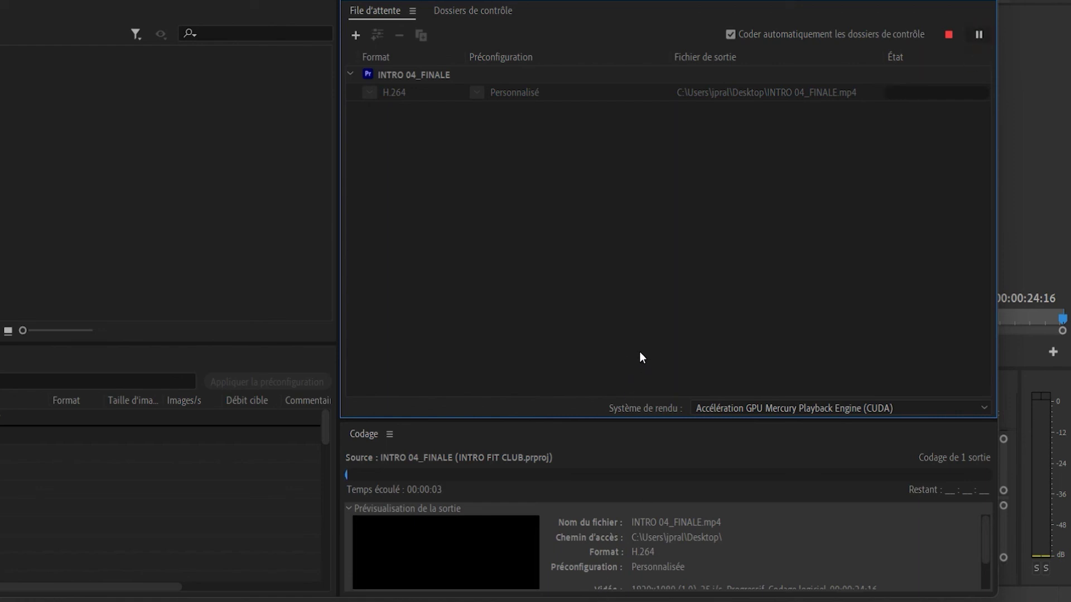